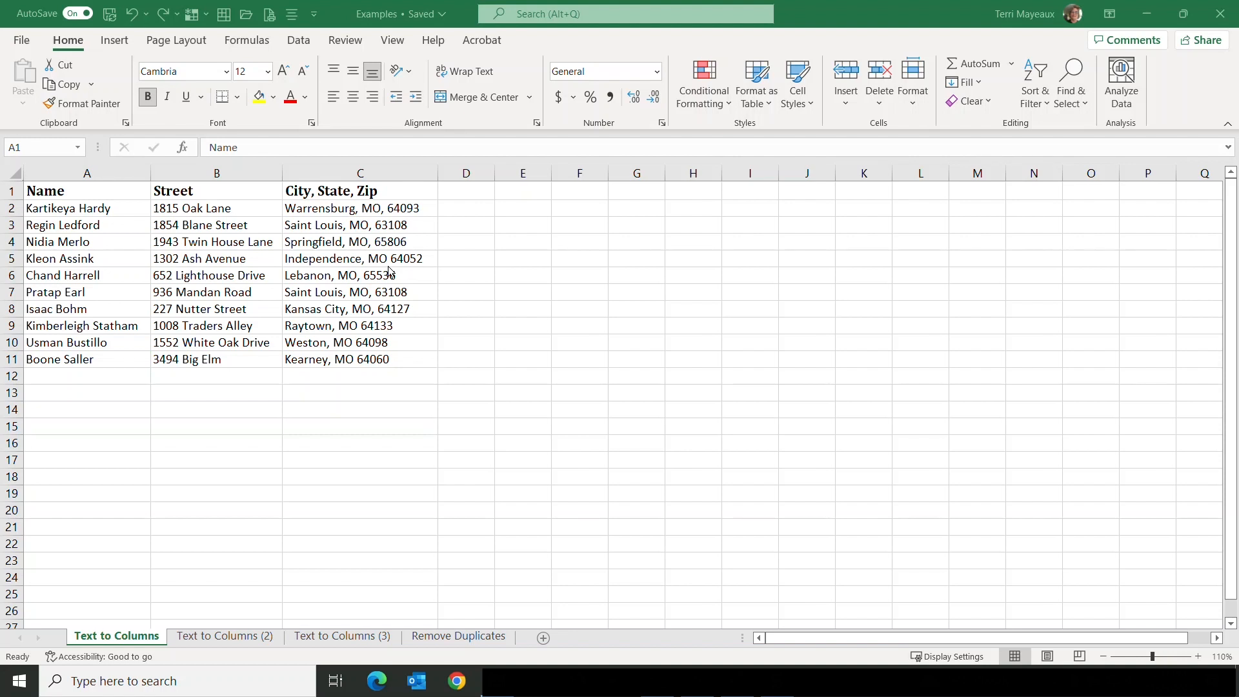
# Start Text to Columns on the City, State, Zip column and choose Delimited as its data type.
pyautogui.click(361, 175)
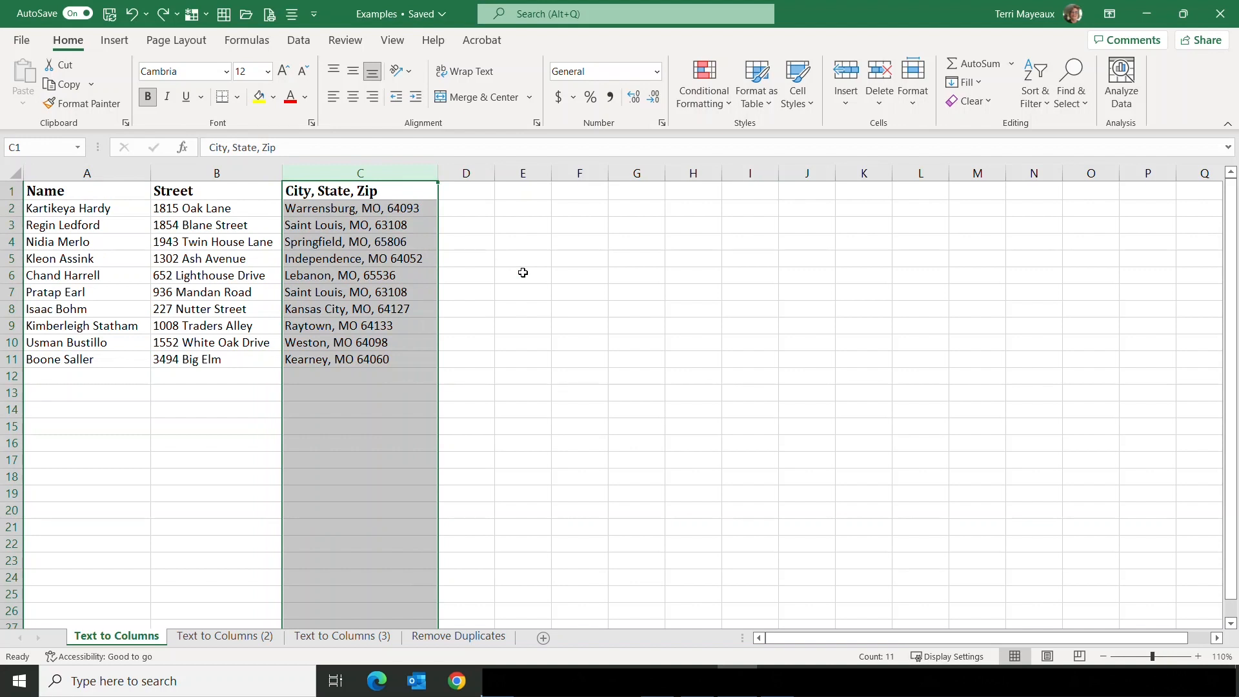
pyautogui.hotkey('alt', 'Tab')
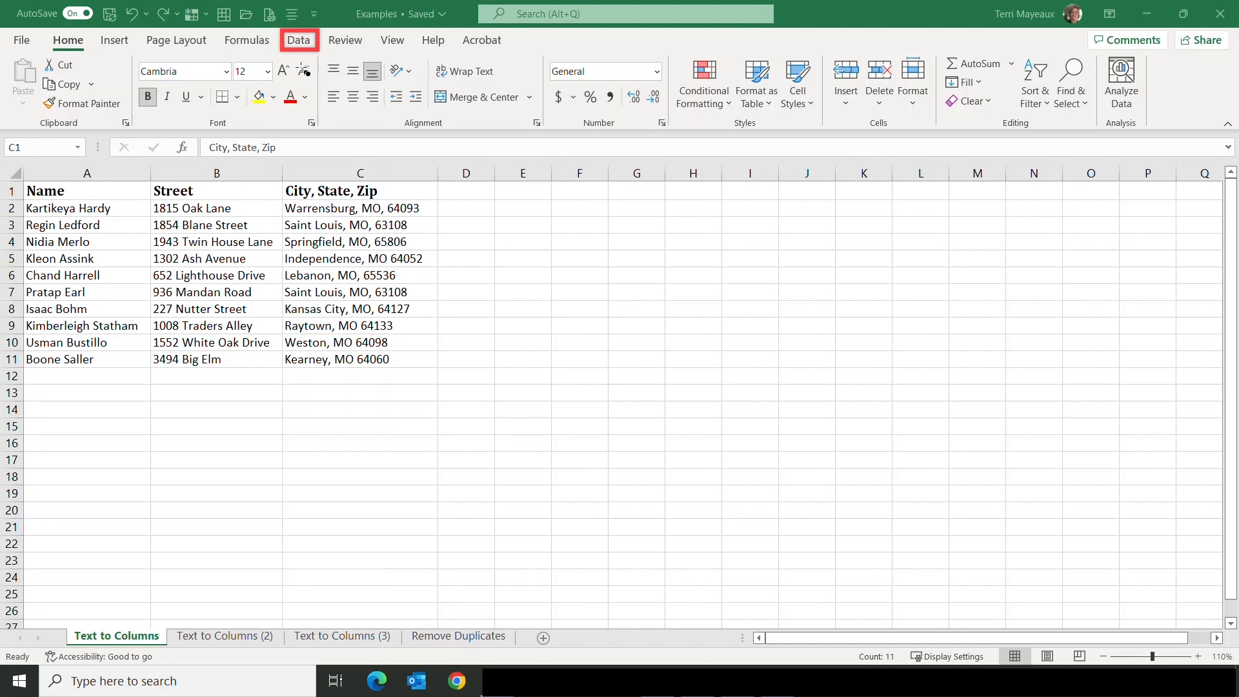
pyautogui.hotkey('ctrl', 'space')
pyautogui.click(298, 41)
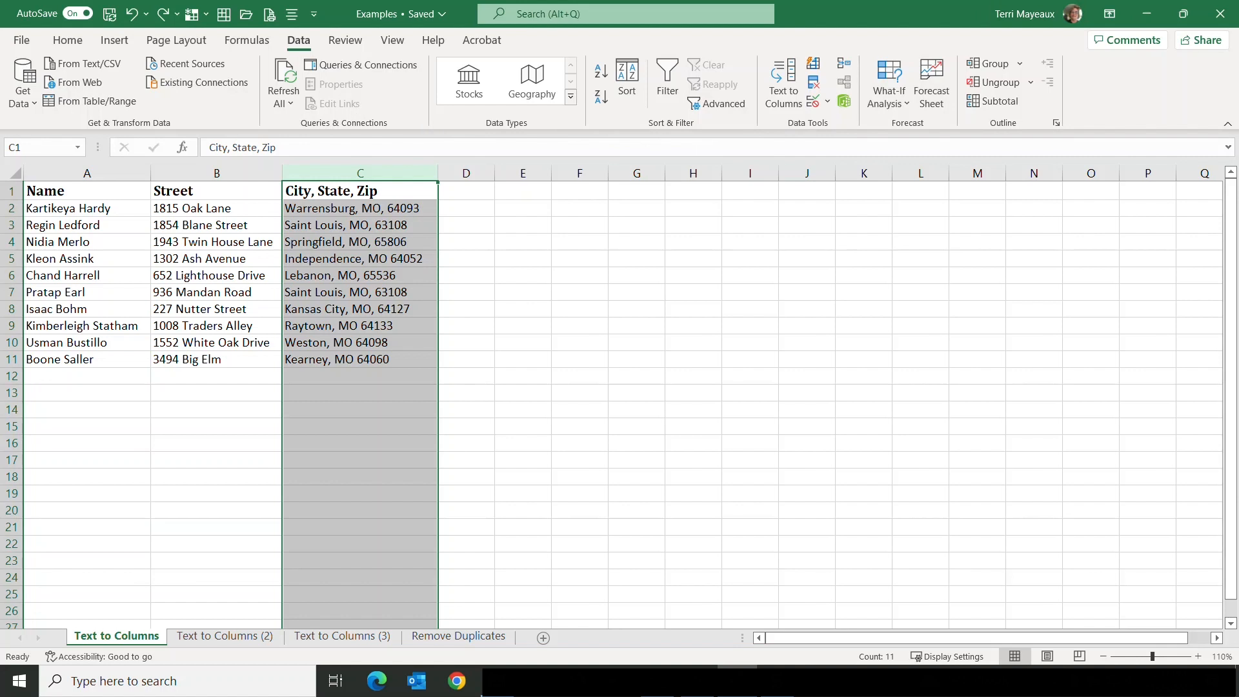
pyautogui.moveTo(758, 55)
pyautogui.mouseDown()
pyautogui.moveTo(861, 92)
pyautogui.moveTo(863, 132)
pyautogui.mouseUp()
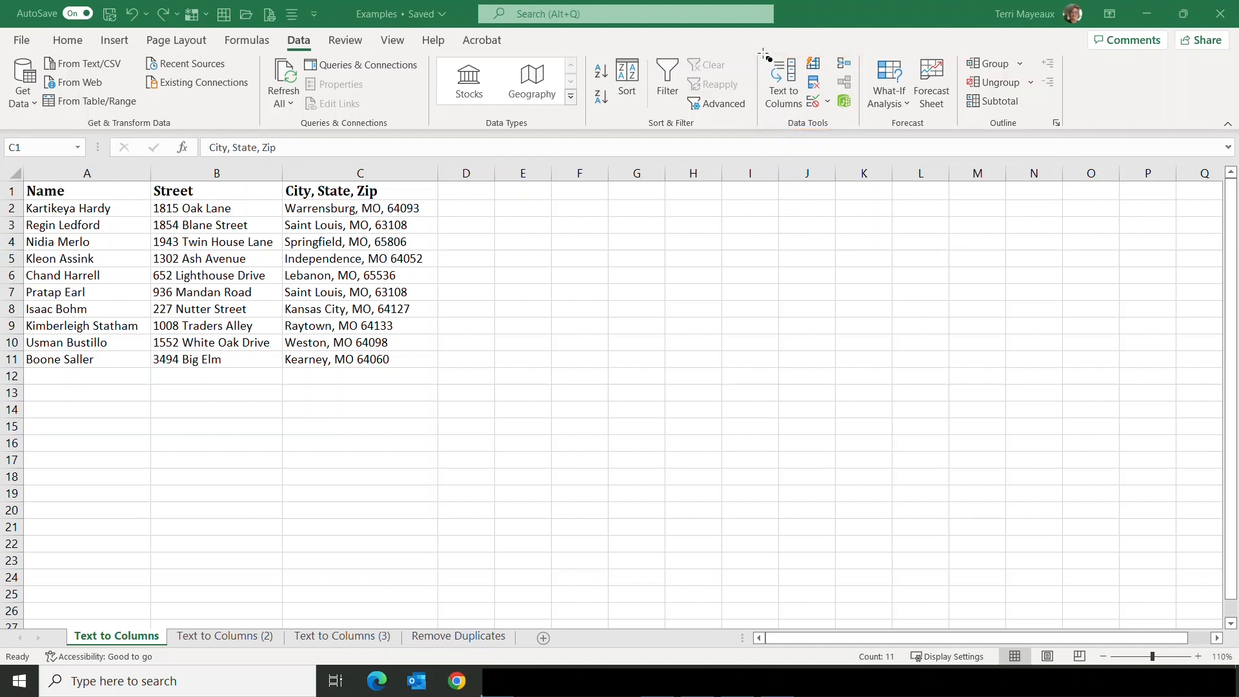
pyautogui.moveTo(760, 53)
pyautogui.mouseDown()
pyautogui.moveTo(810, 70)
pyautogui.moveTo(809, 117)
pyautogui.mouseUp()
pyautogui.click(361, 172)
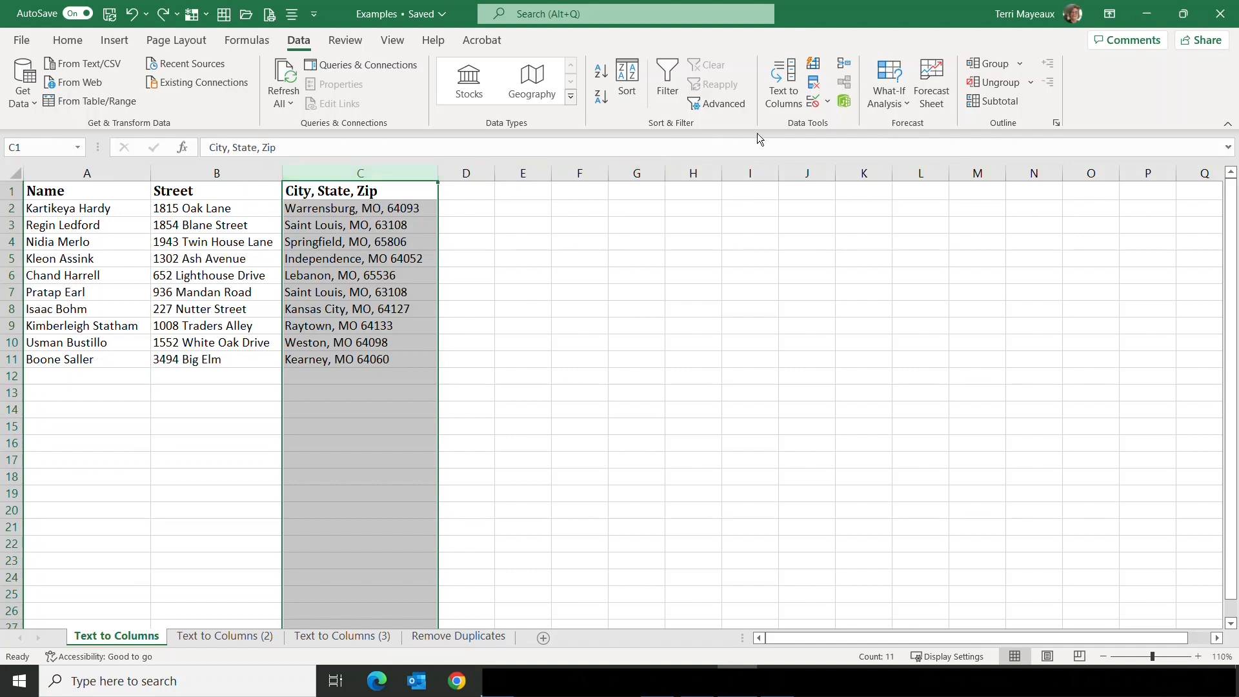
pyautogui.click(785, 80)
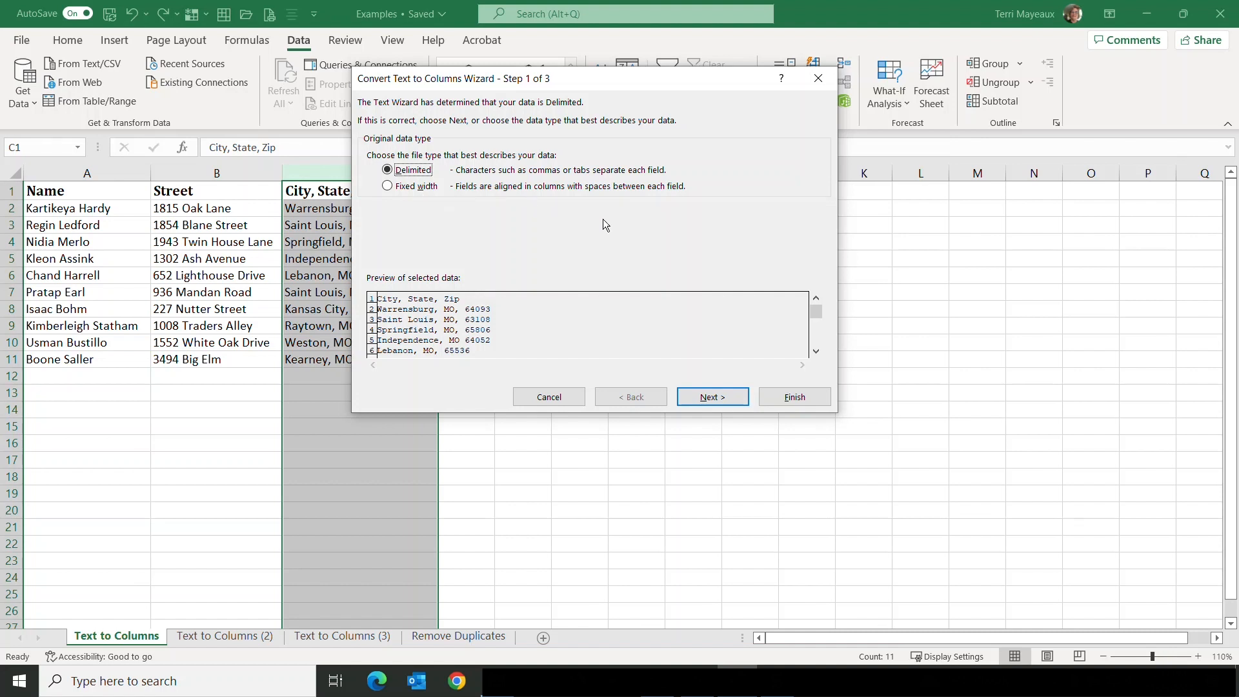
pyautogui.click(713, 396)
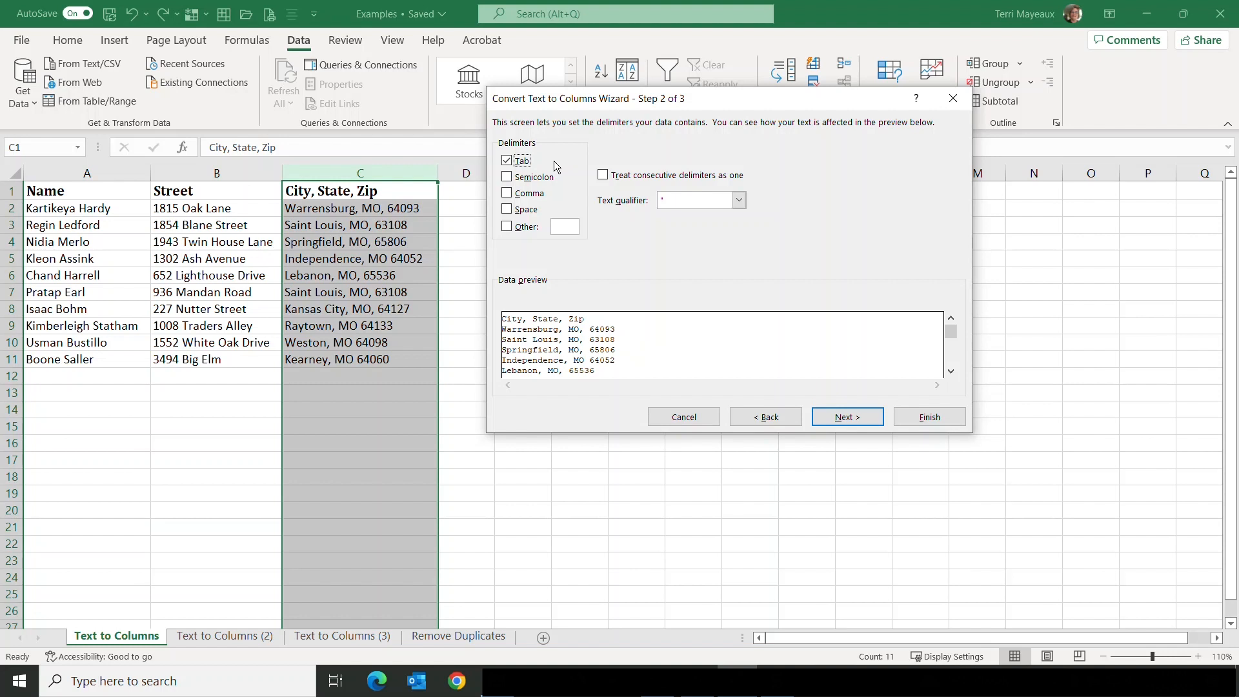
# Split the column at commas and spaces instead of tabs, treating consecutive delimiters as one, with General format and destination $C$1.
pyautogui.click(517, 161)
pyautogui.click(507, 194)
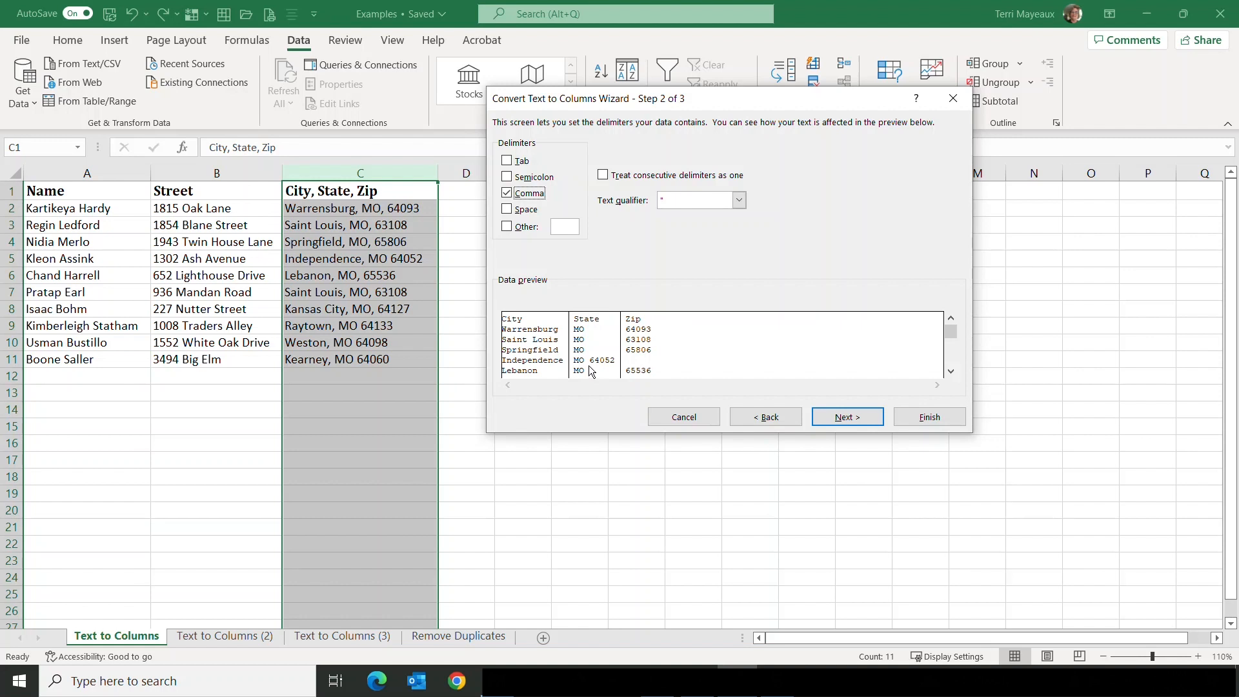
pyautogui.click(507, 209)
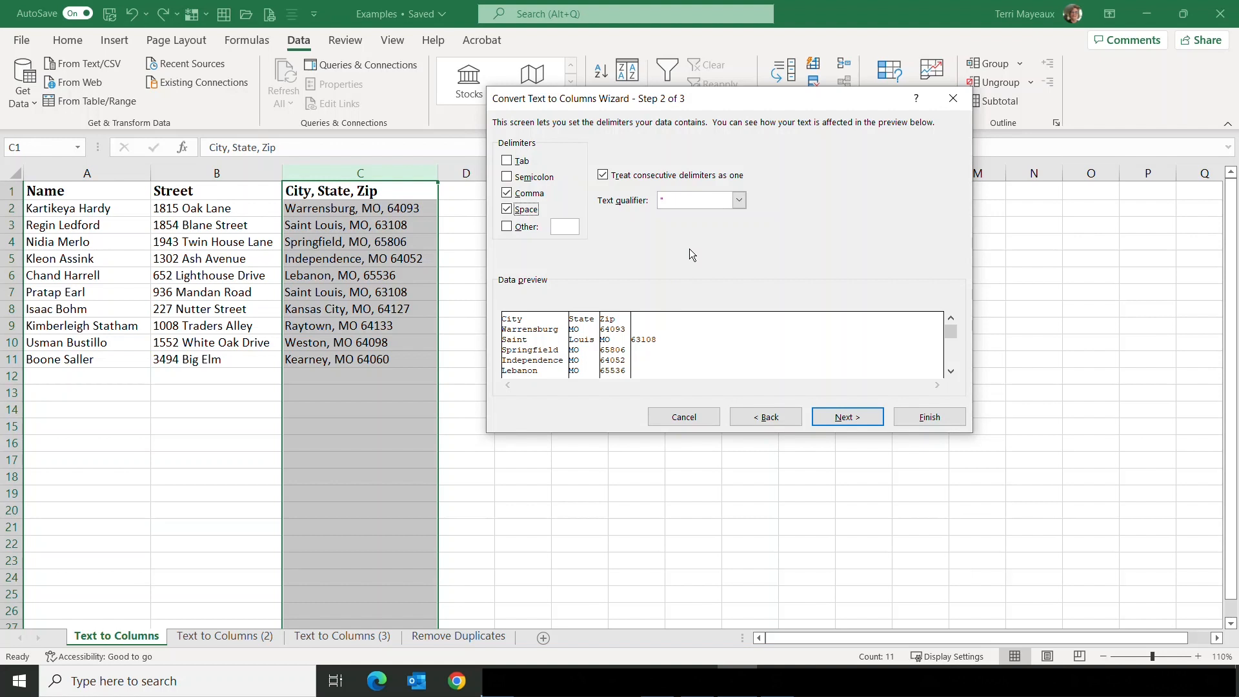
pyautogui.click(853, 417)
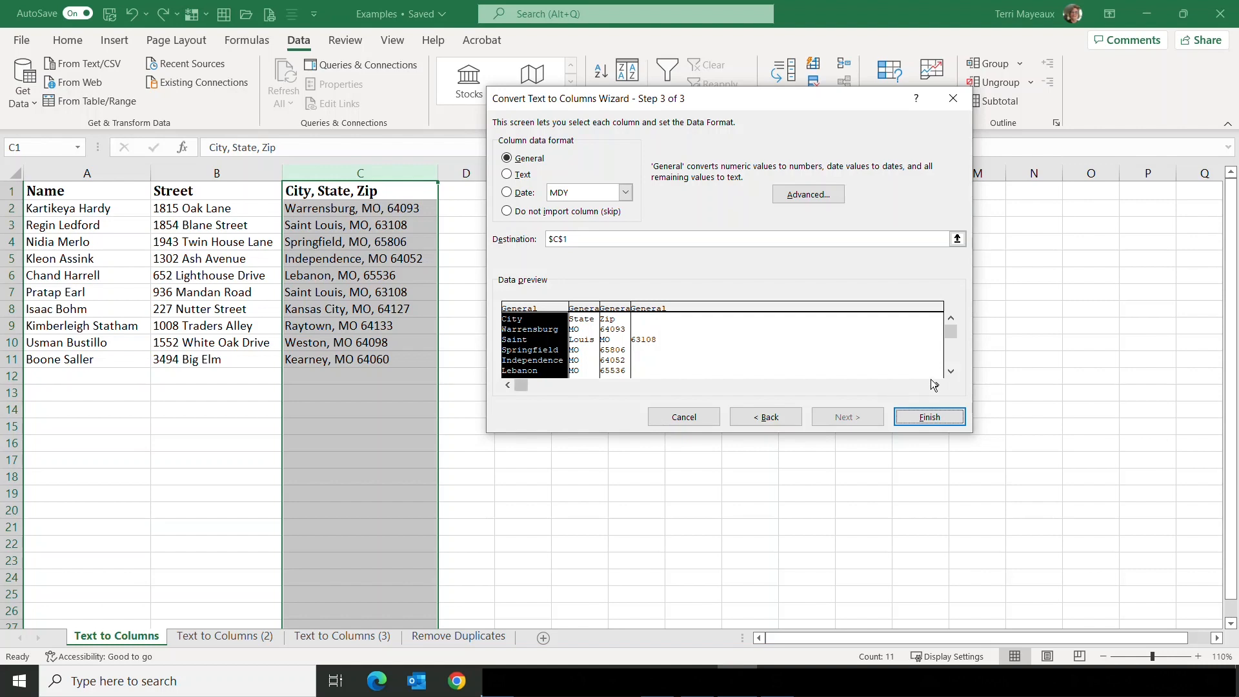
pyautogui.click(936, 418)
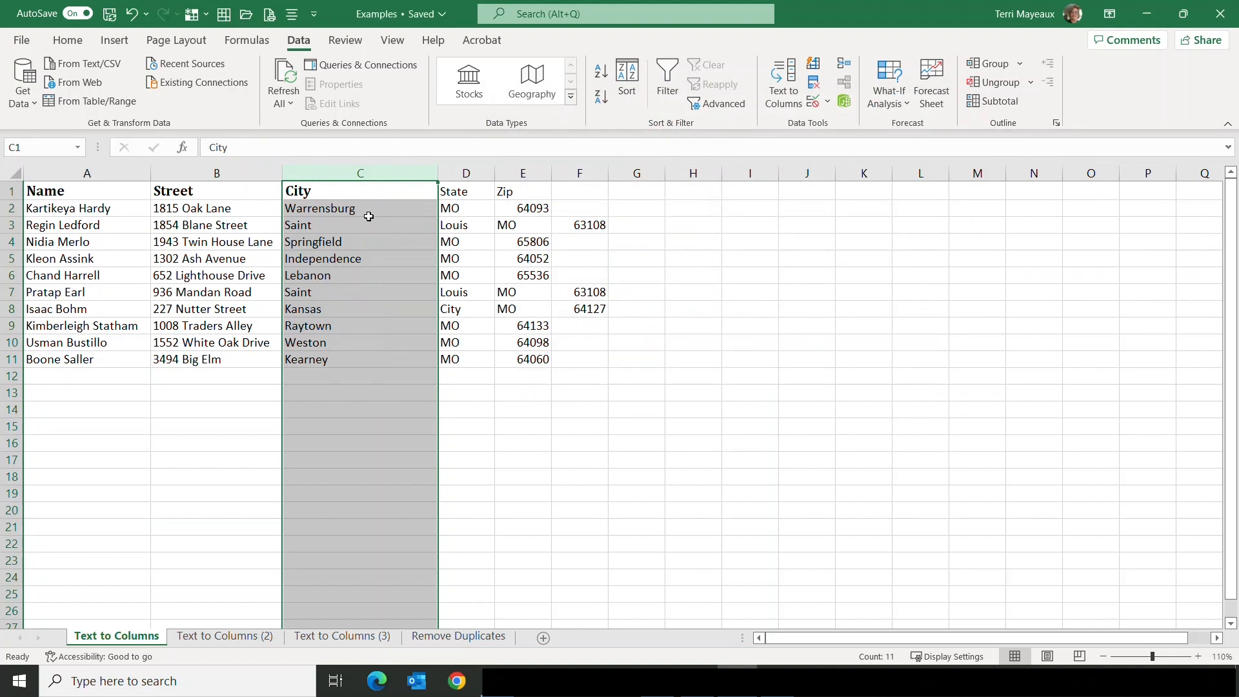
pyautogui.click(351, 364)
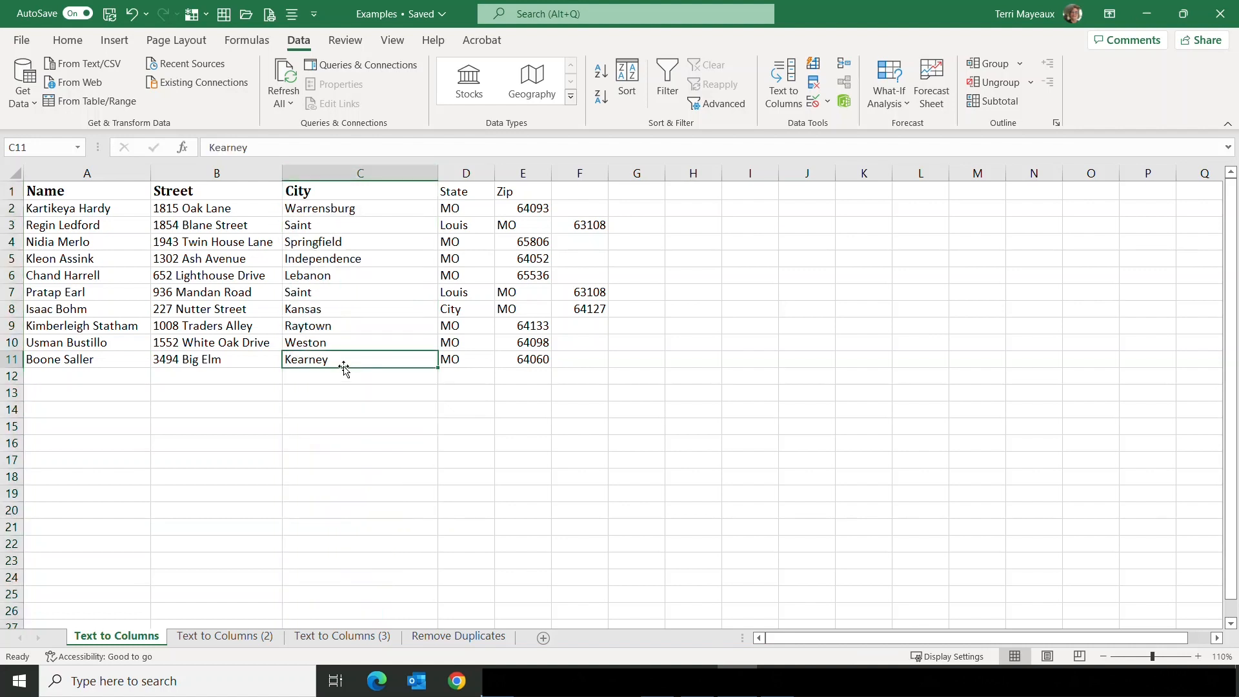
pyautogui.click(324, 374)
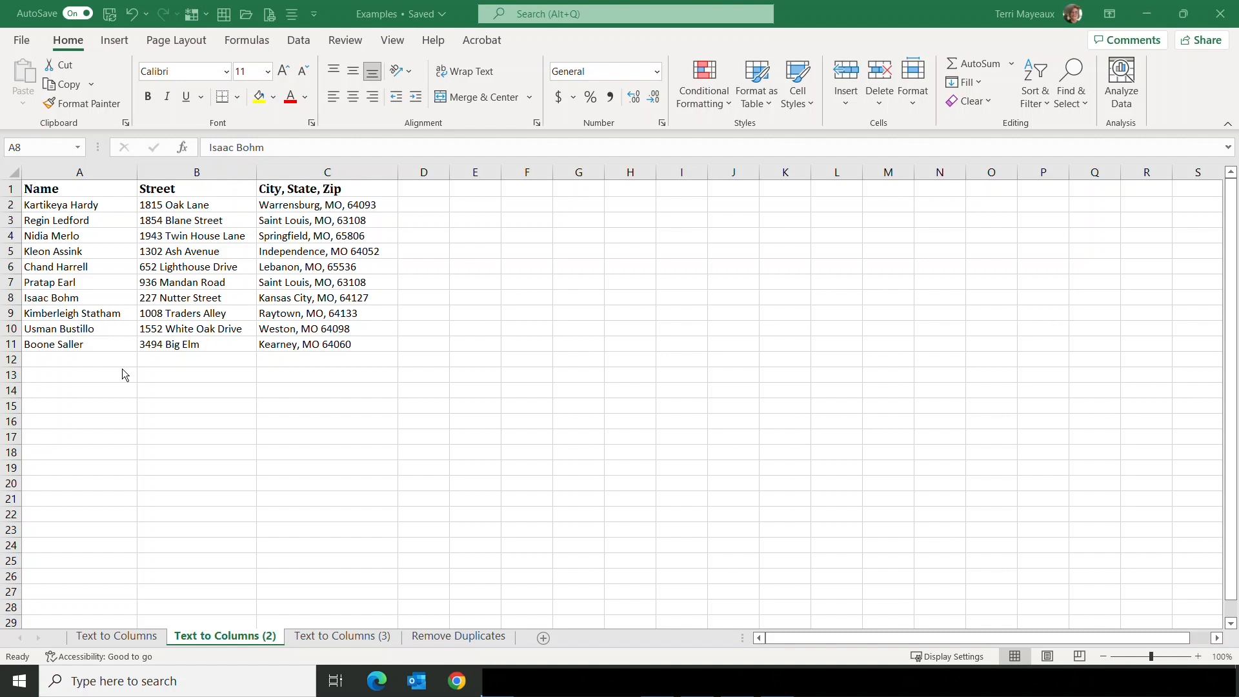
# On the Text to Columns (2) sheet, replace every Saint Louis with "Saint Louis" enclosed in double quotation marks.
pyautogui.hotkey('ctrl', 'f')
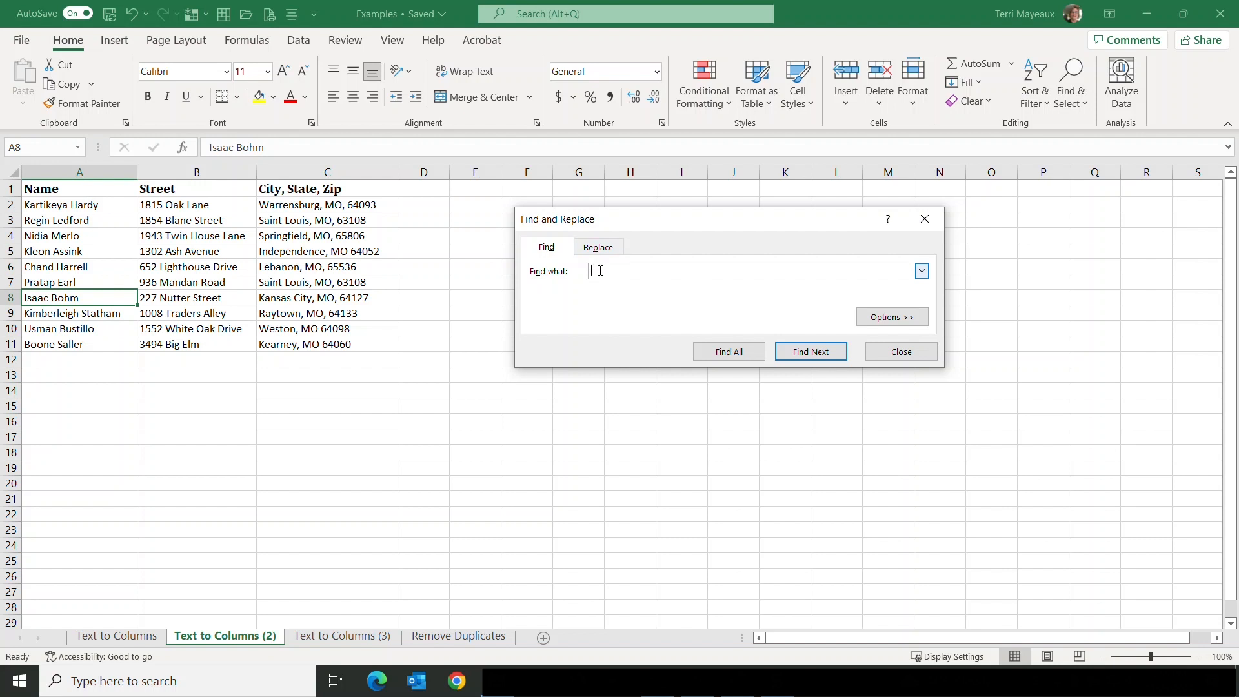
pyautogui.write('Saint Louis')
pyautogui.click(597, 246)
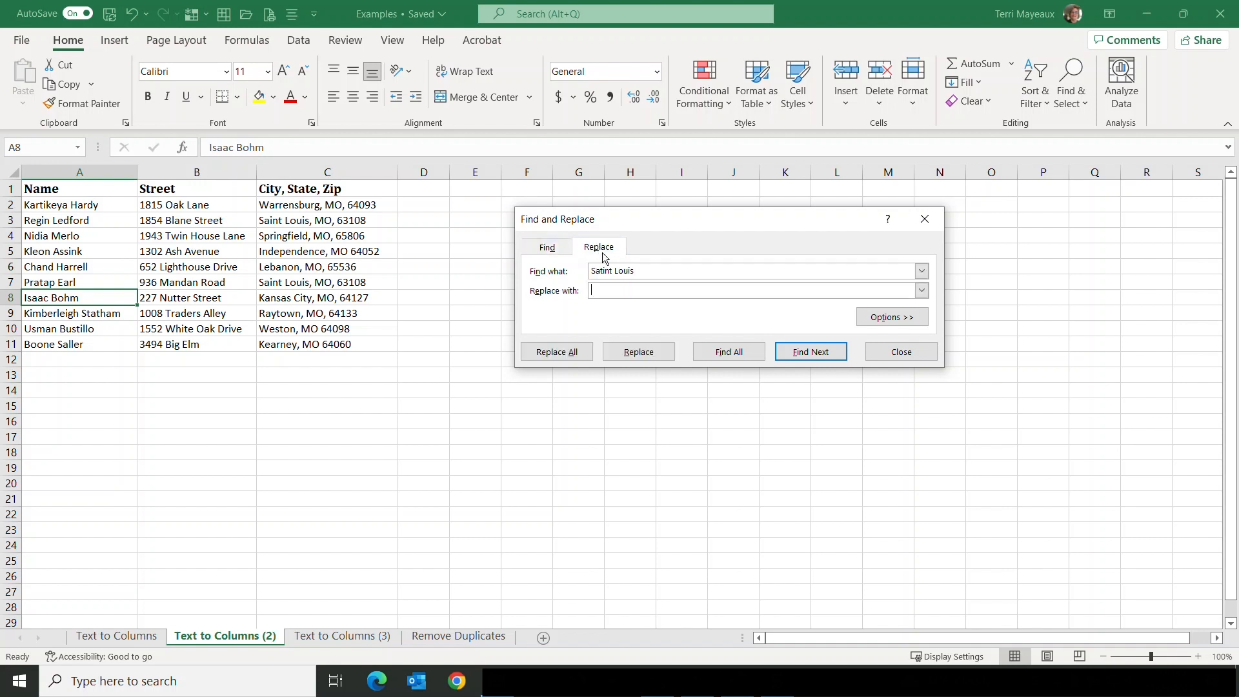
pyautogui.press('Tab')
pyautogui.press('Delete')
pyautogui.click(563, 352)
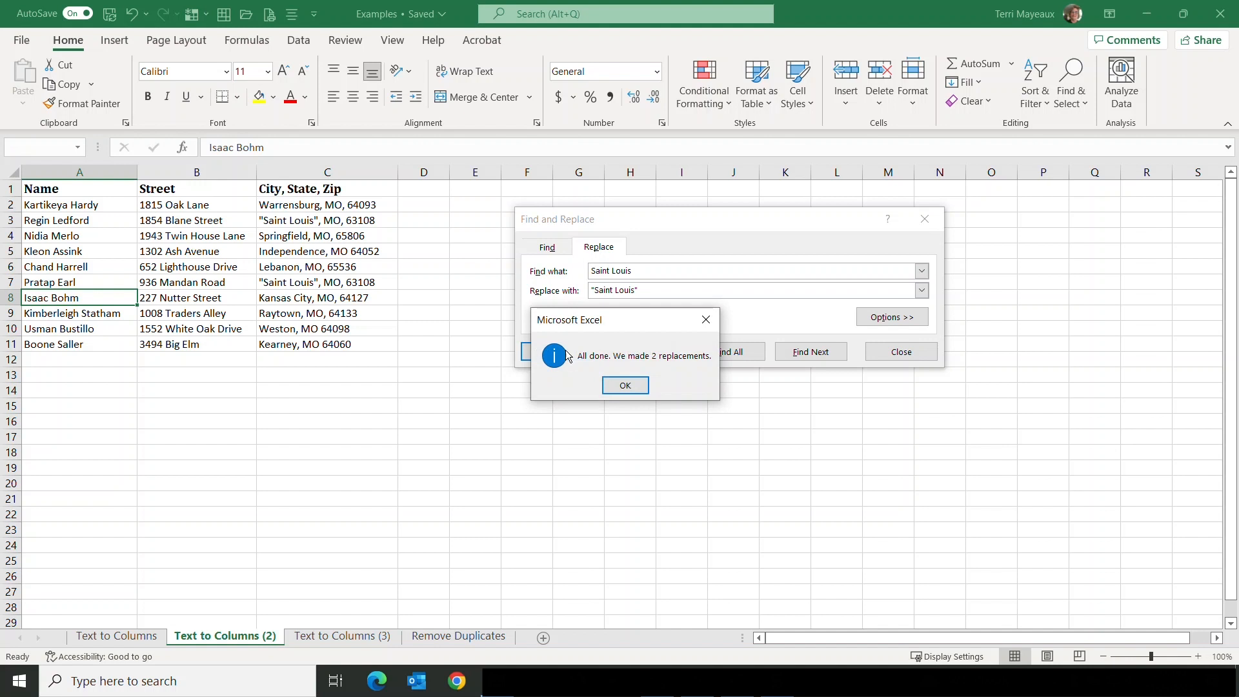
pyautogui.click(625, 387)
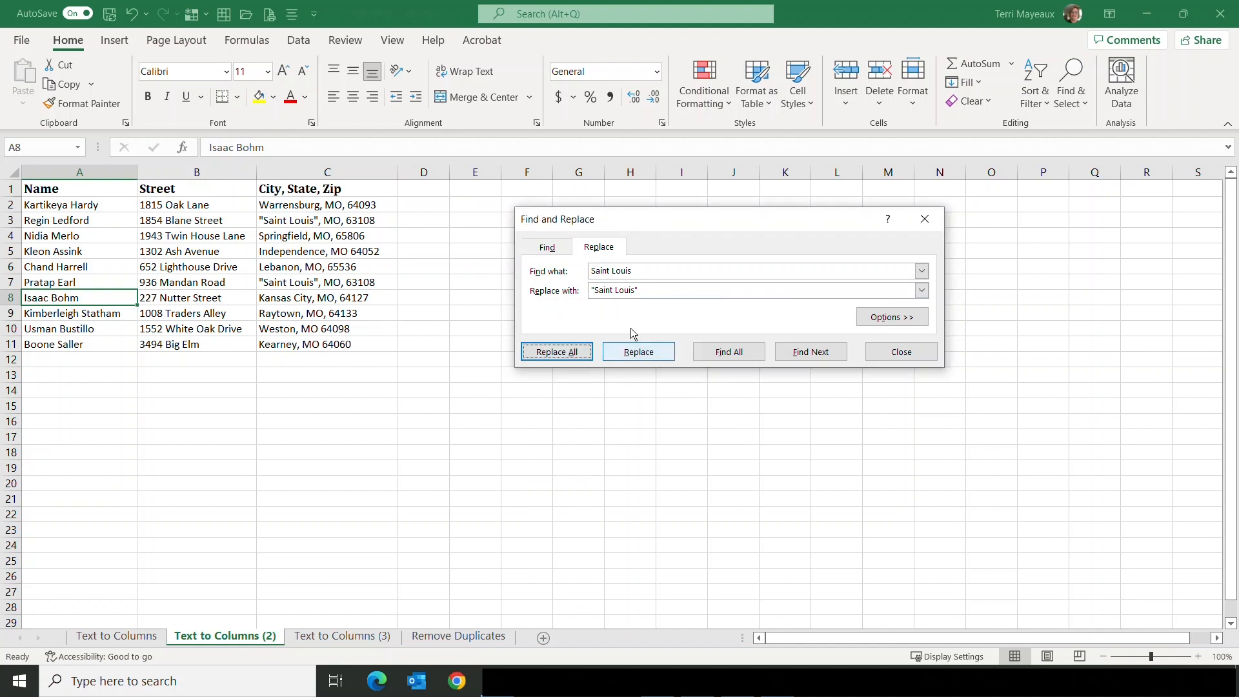
# Replace every Kansas City with "Kansas City" enclosed in double quotation marks and close Find and Replace.
pyautogui.moveTo(632, 271); pyautogui.dragTo(592, 270)
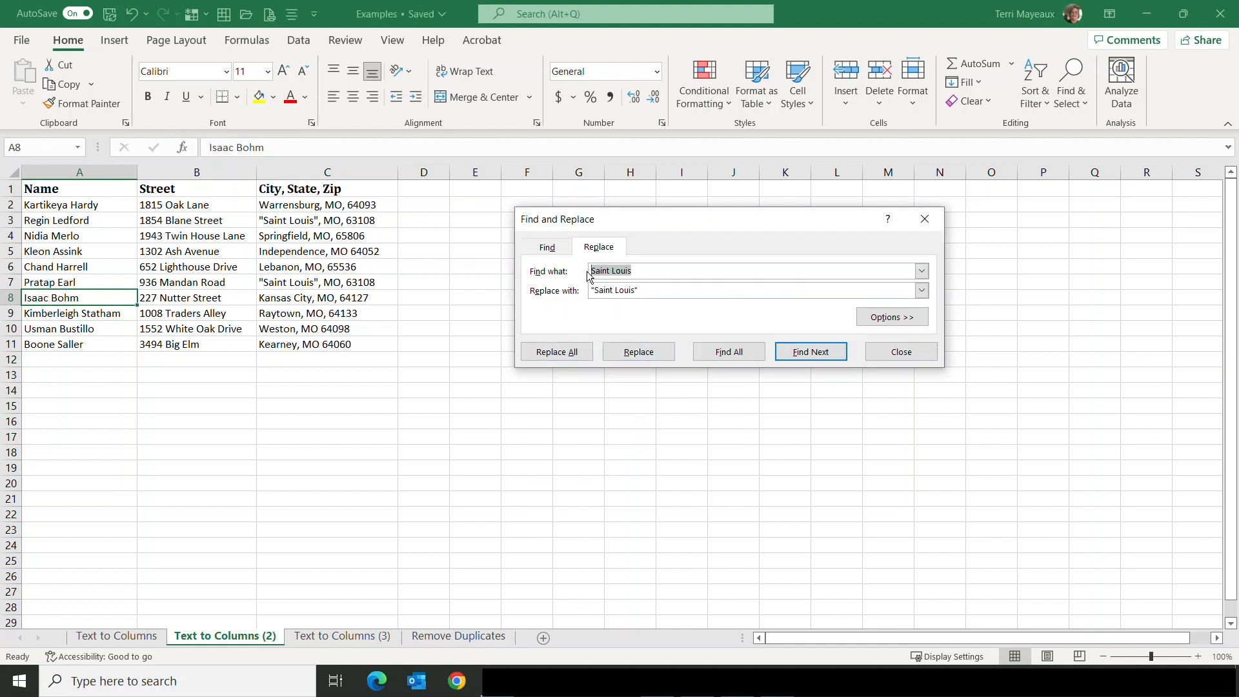
pyautogui.write('Kansas City')
pyautogui.moveTo(639, 290); pyautogui.dragTo(591, 290)
pyautogui.write('"Kansas City')
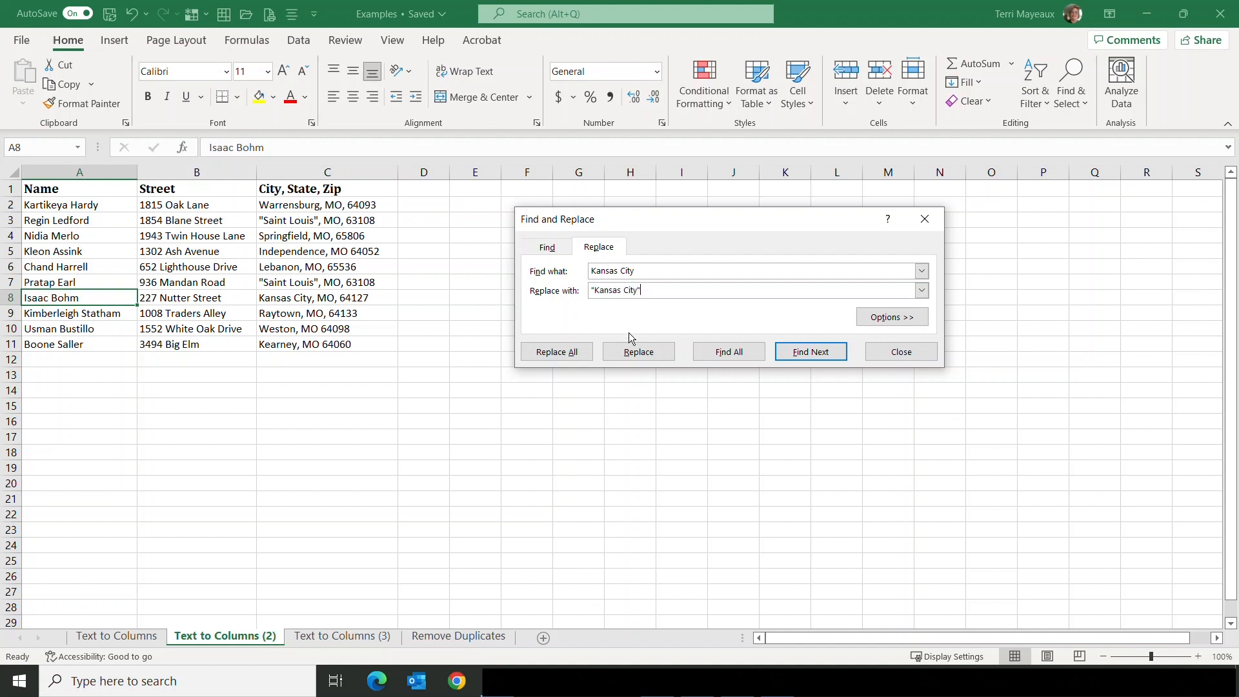
pyautogui.click(574, 353)
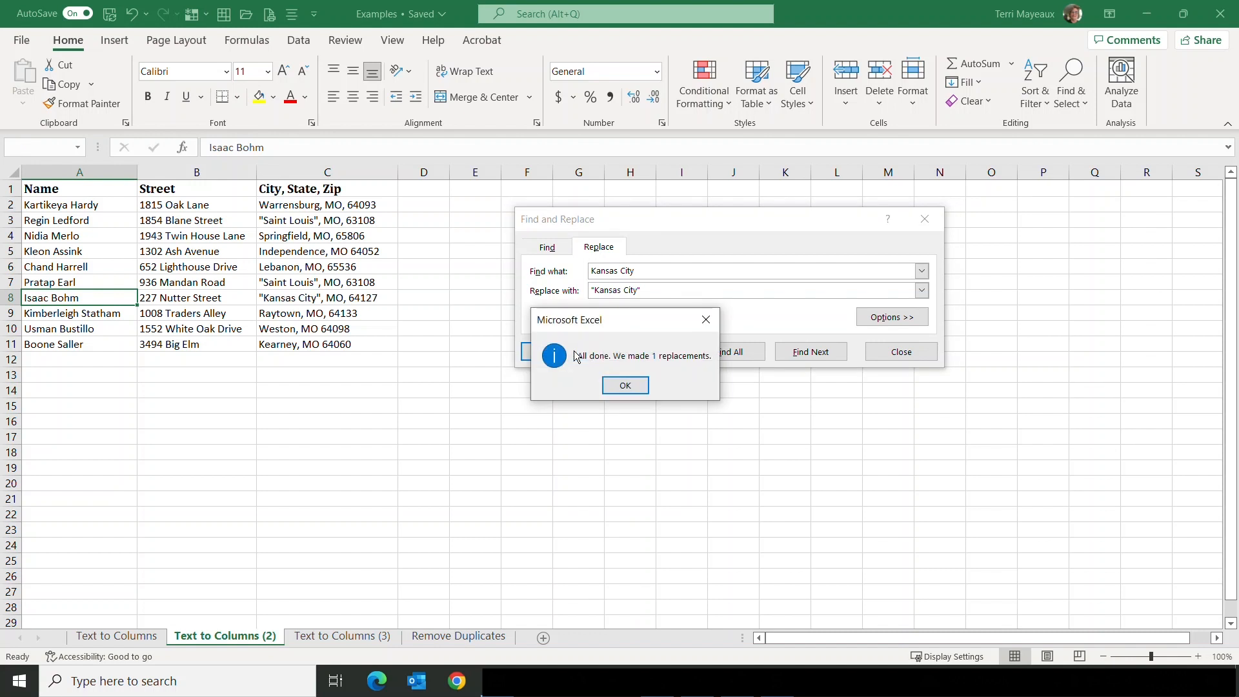
pyautogui.click(611, 387)
pyautogui.click(903, 352)
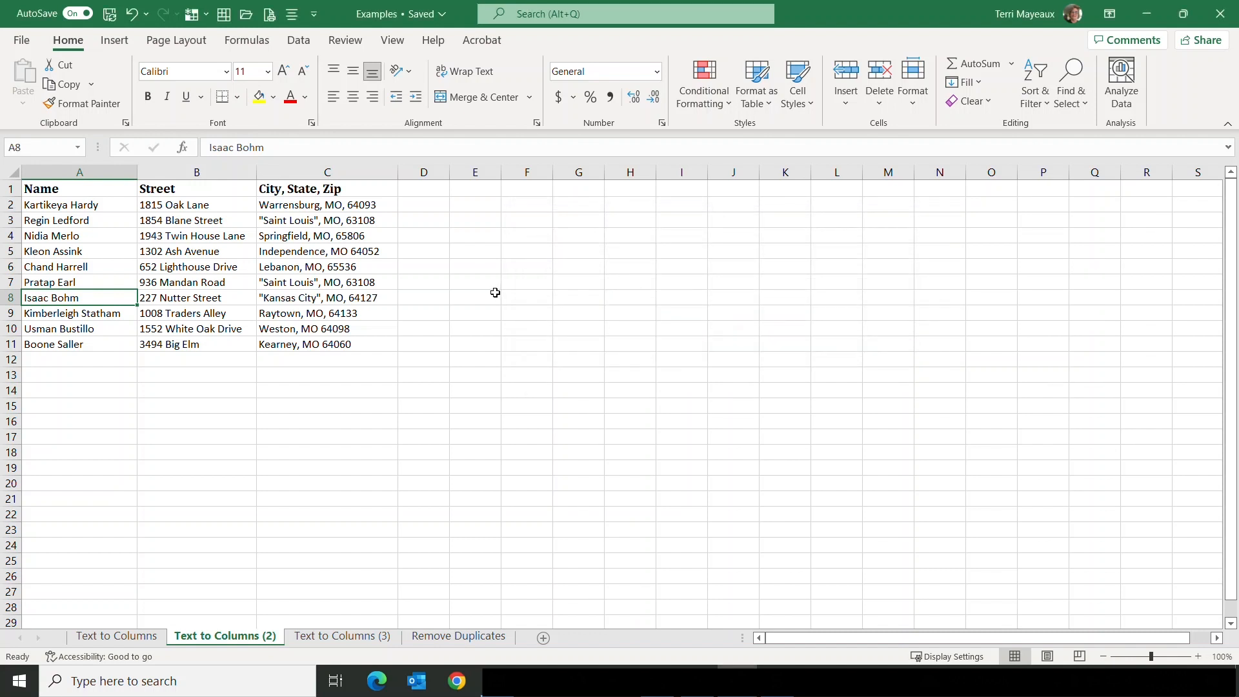
# Split the City, State, Zip column with Text to Columns, using comma and space delimiters and the double quotation mark as text qualifier.
pyautogui.click(328, 170)
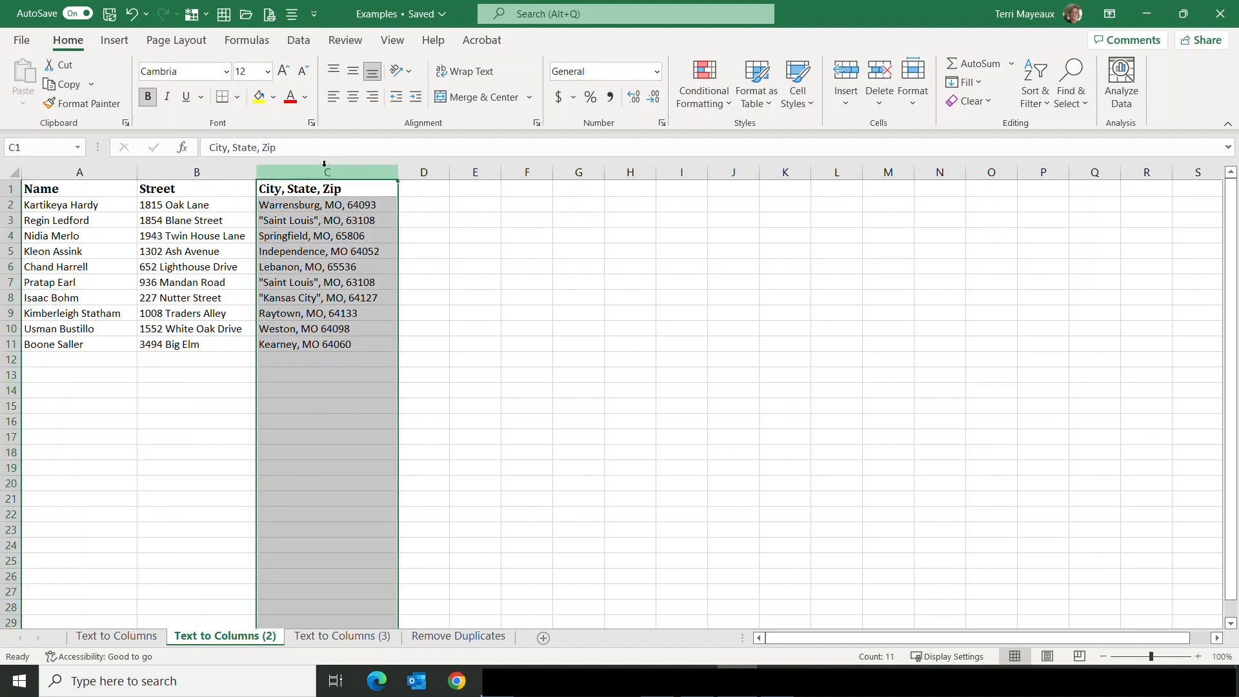
pyautogui.click(305, 44)
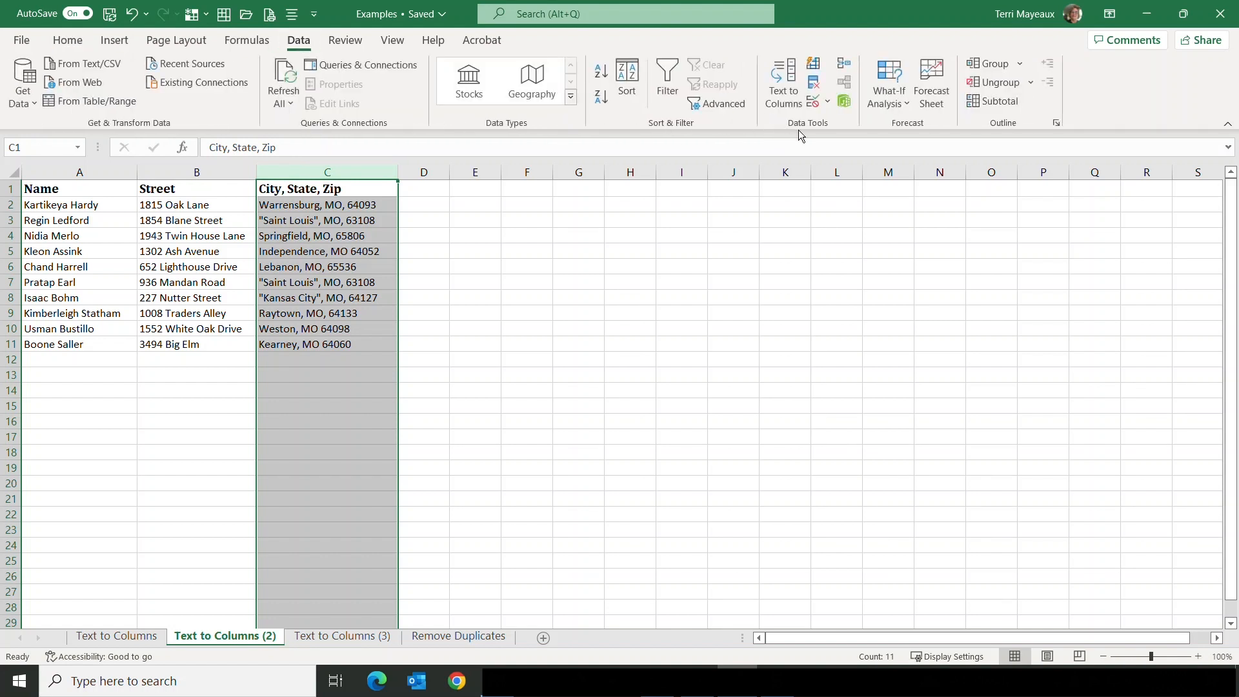
pyautogui.click(786, 97)
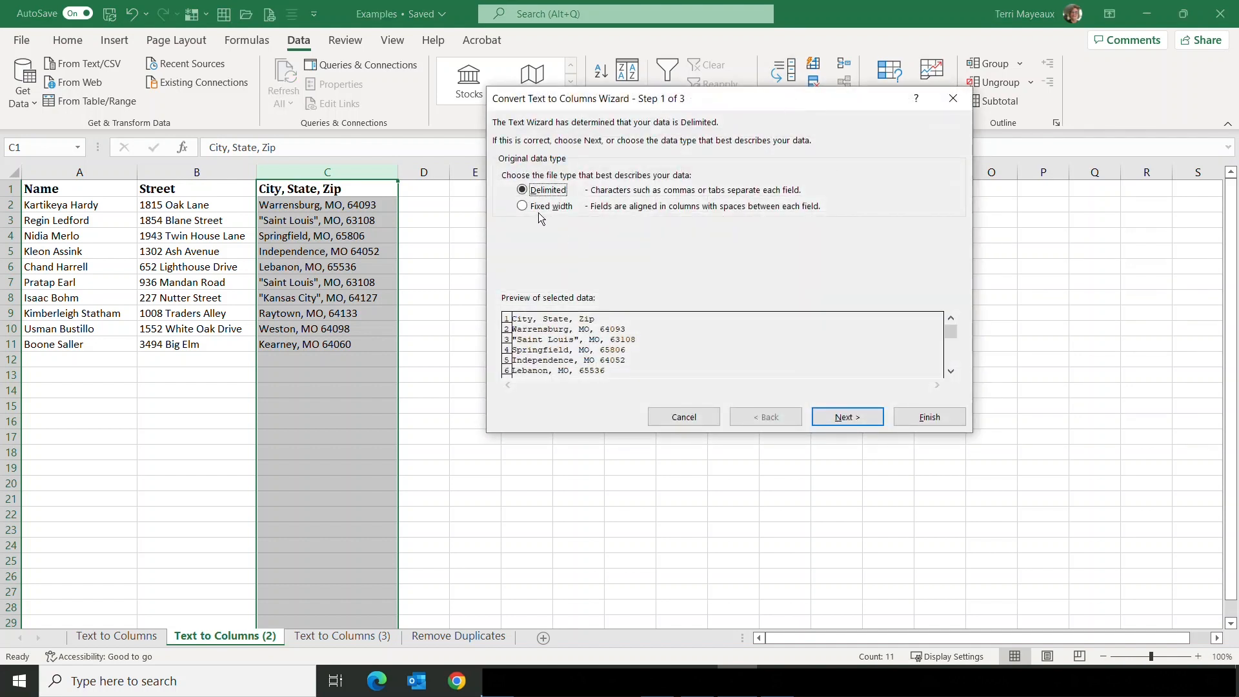
pyautogui.click(836, 417)
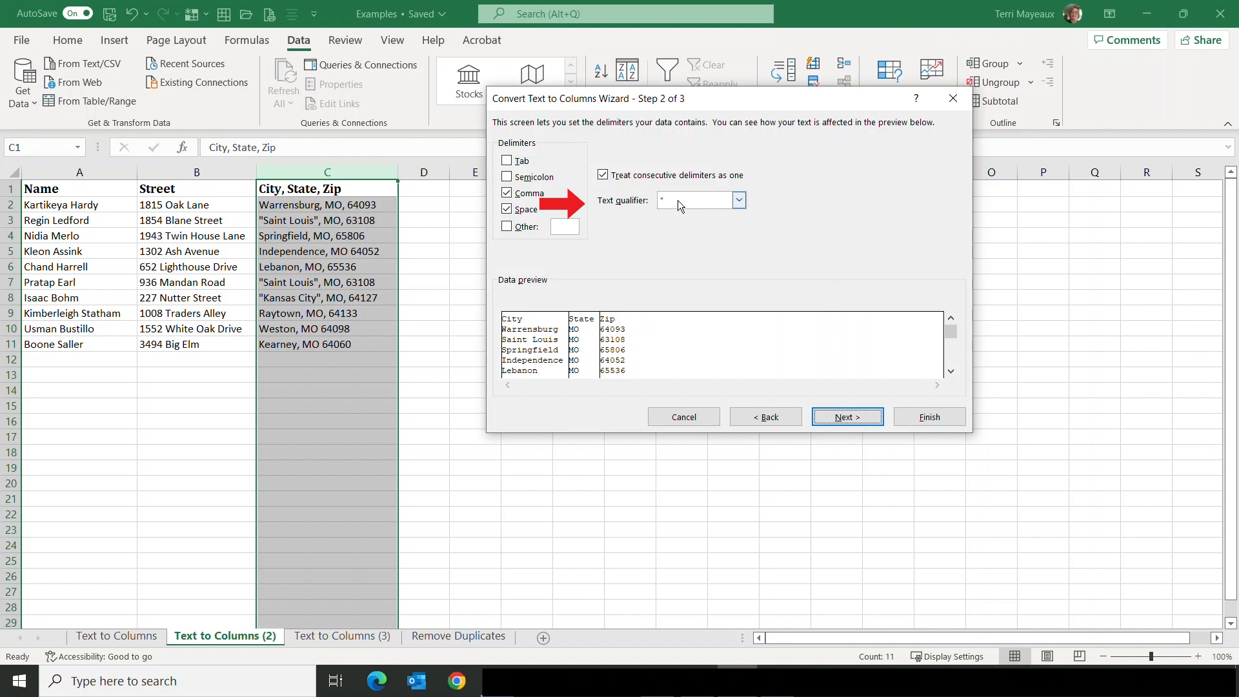
pyautogui.click(739, 202)
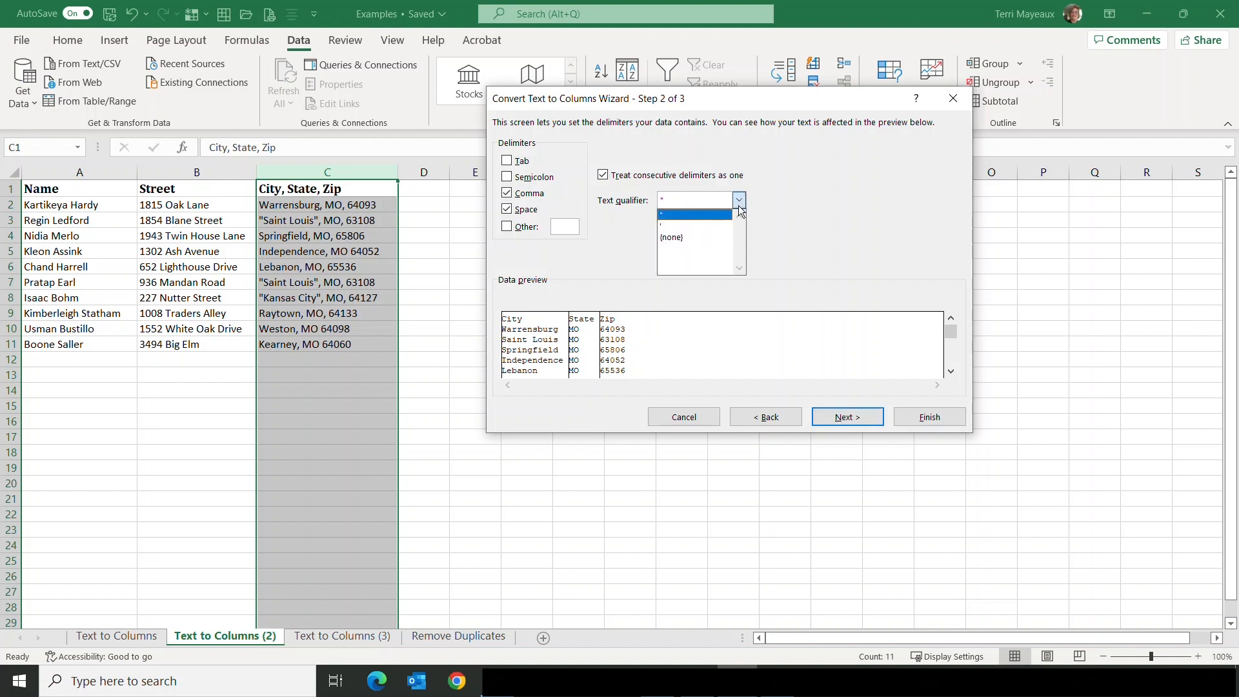
pyautogui.click(781, 207)
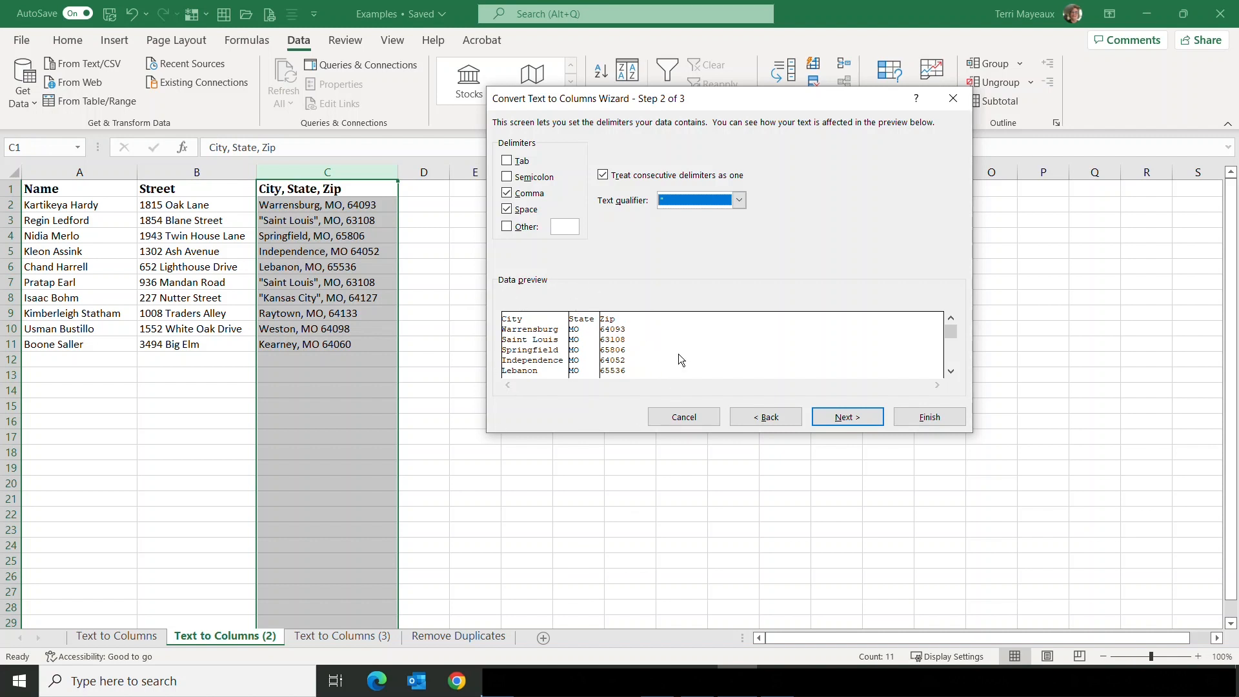
pyautogui.click(852, 416)
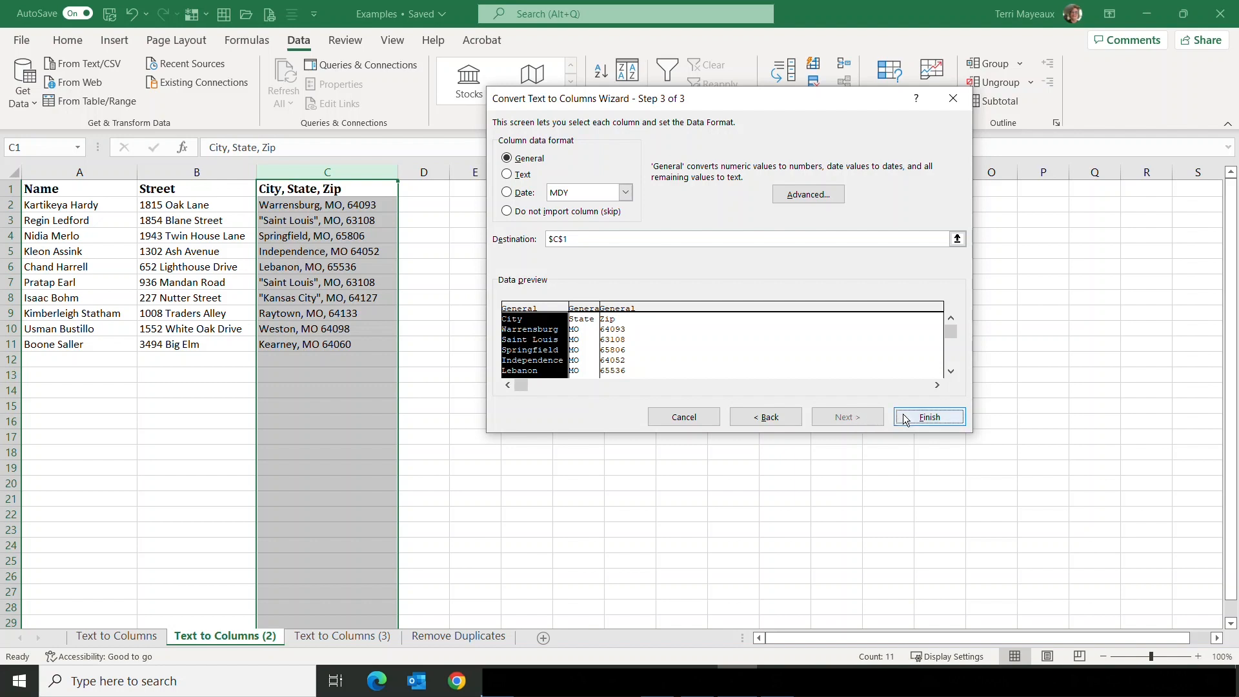
pyautogui.click(928, 418)
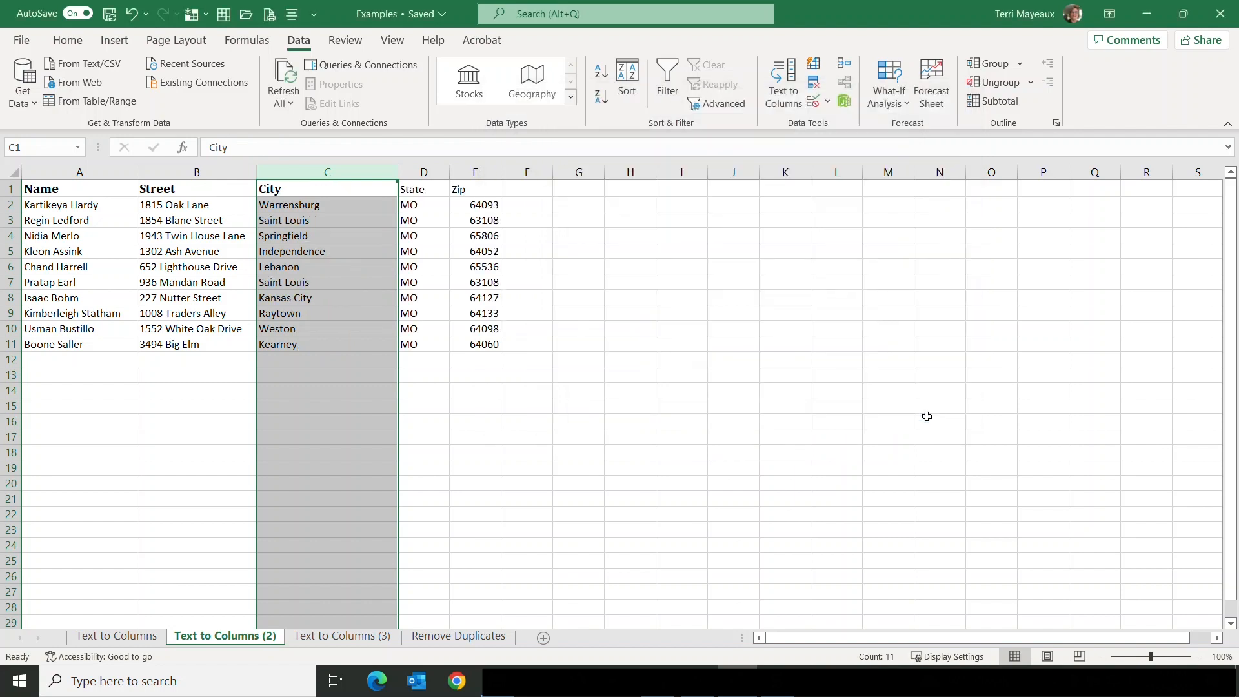
pyautogui.click(455, 387)
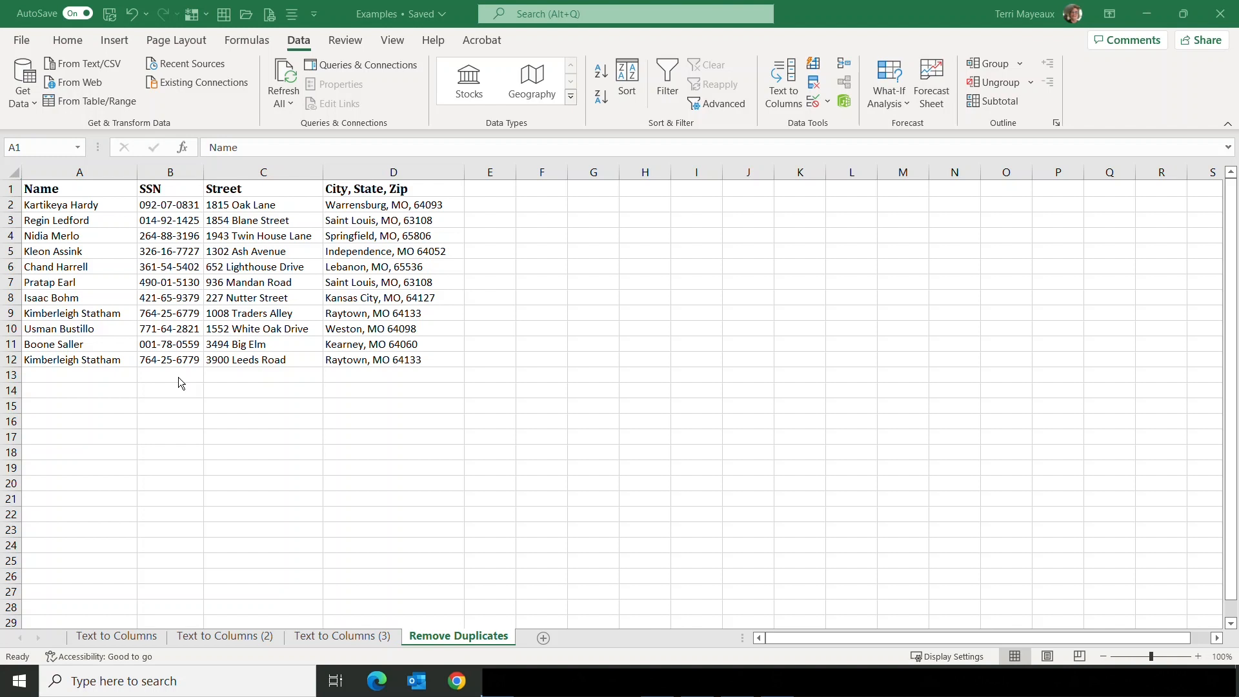
pyautogui.click(87, 187)
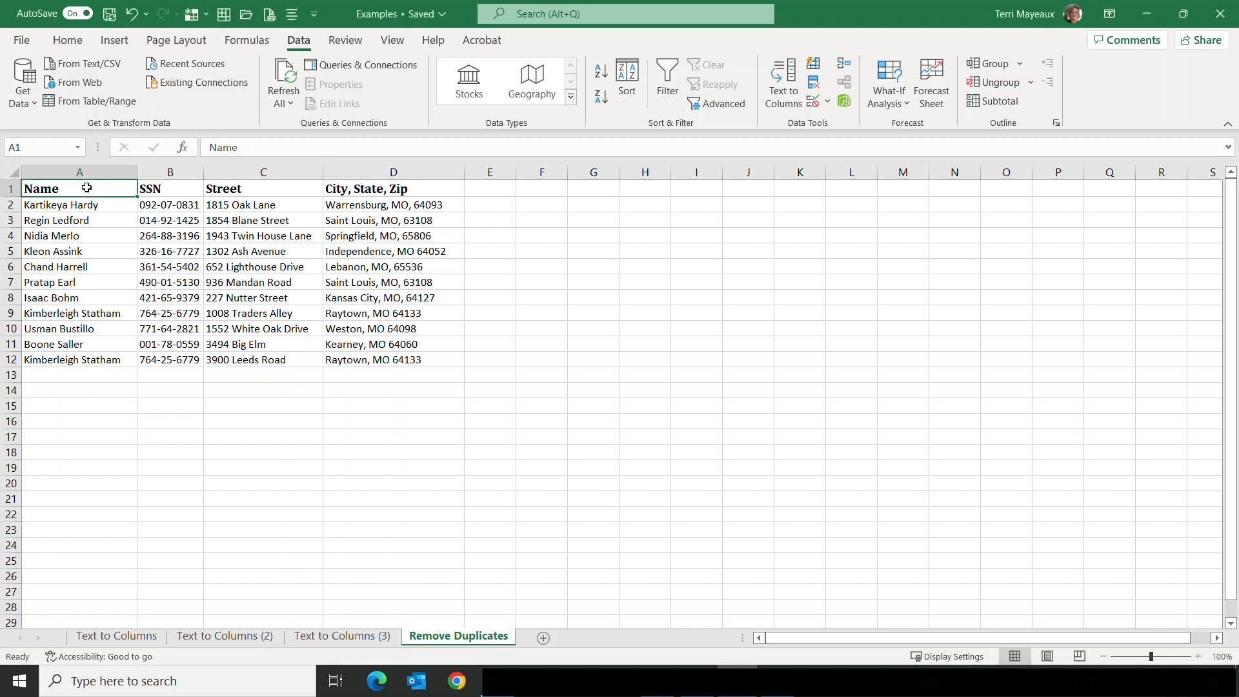
pyautogui.moveTo(87, 188); pyautogui.dragTo(383, 363)
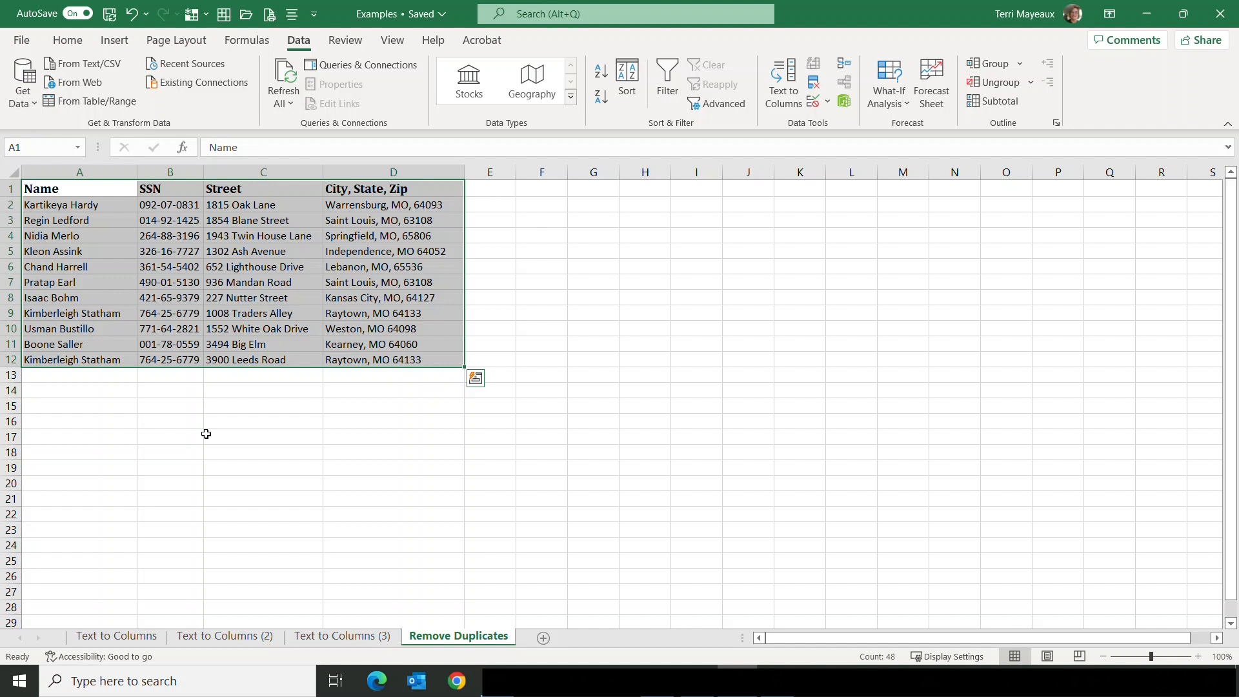
pyautogui.click(79, 42)
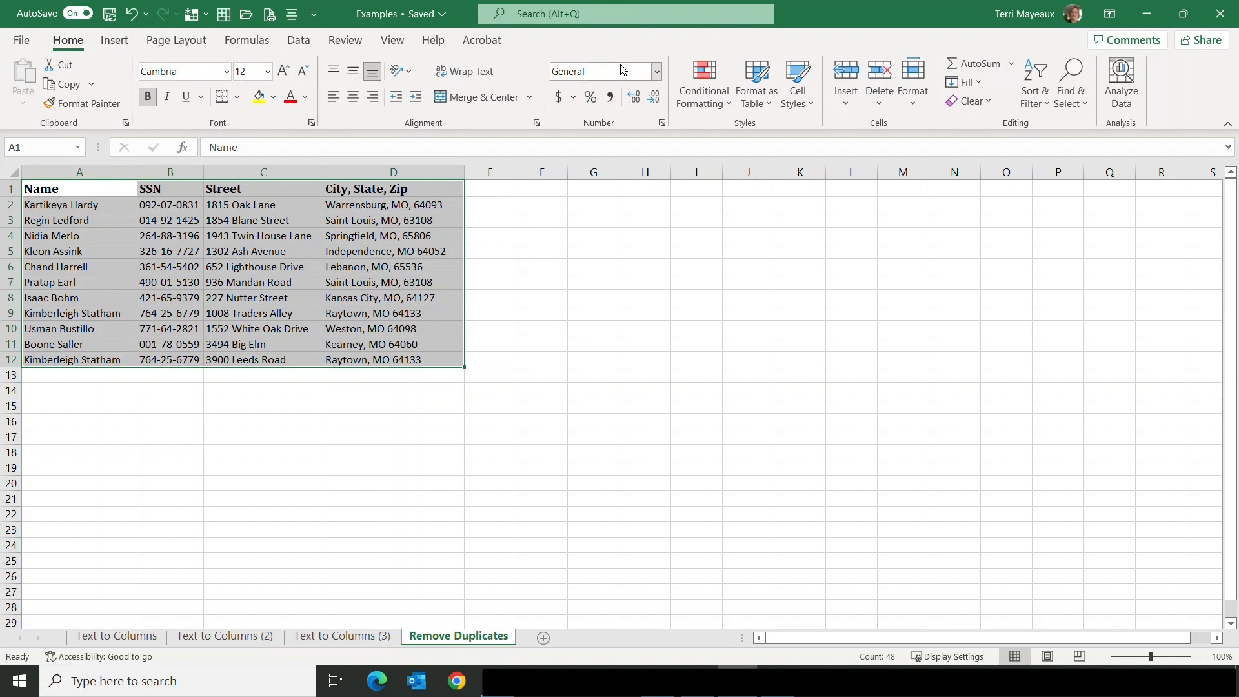
pyautogui.click(705, 98)
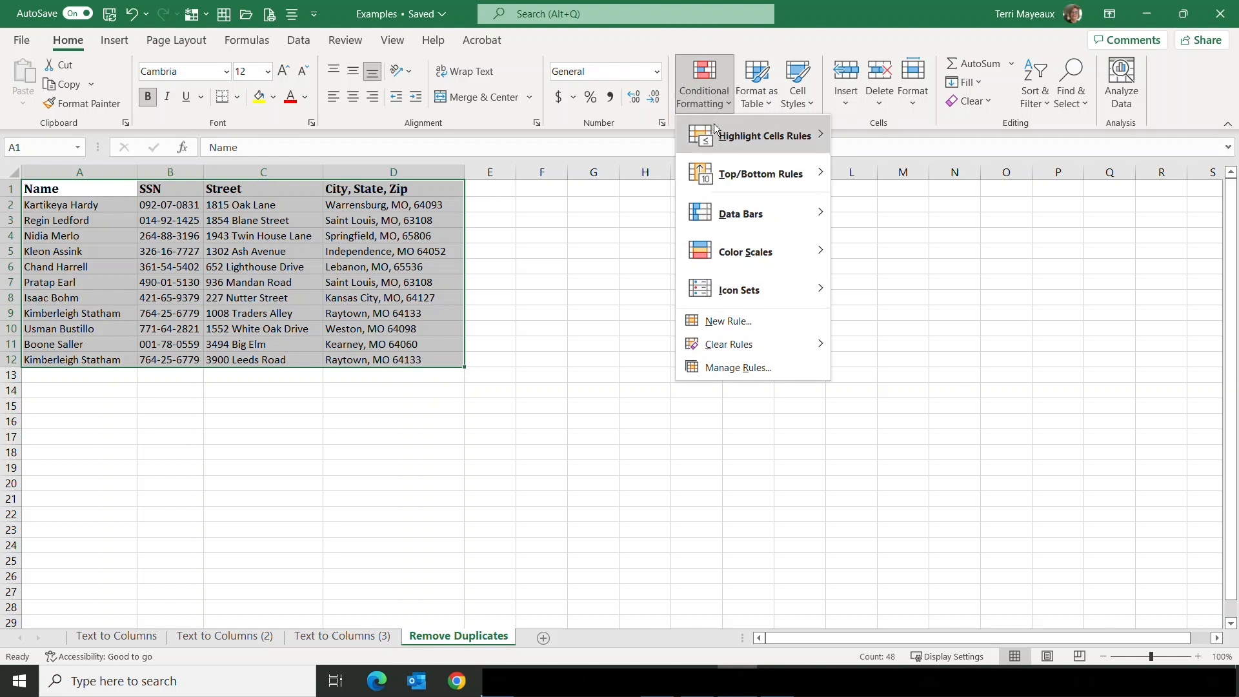
pyautogui.moveTo(718, 131)
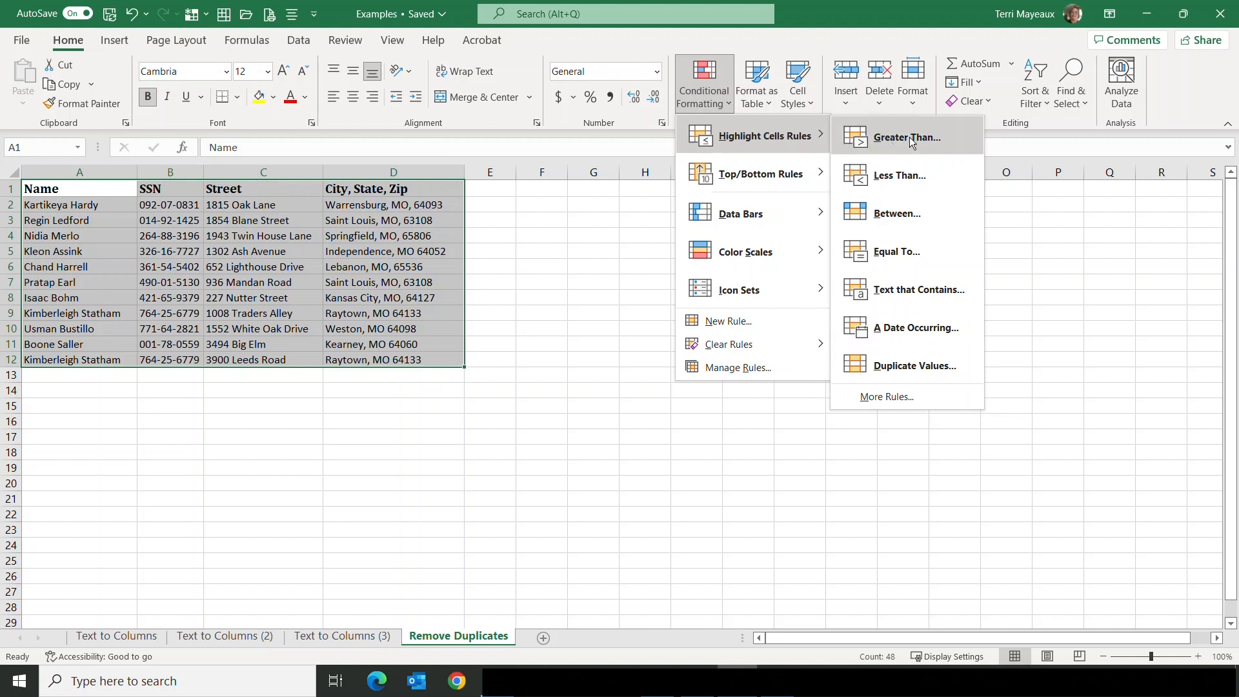
pyautogui.click(915, 365)
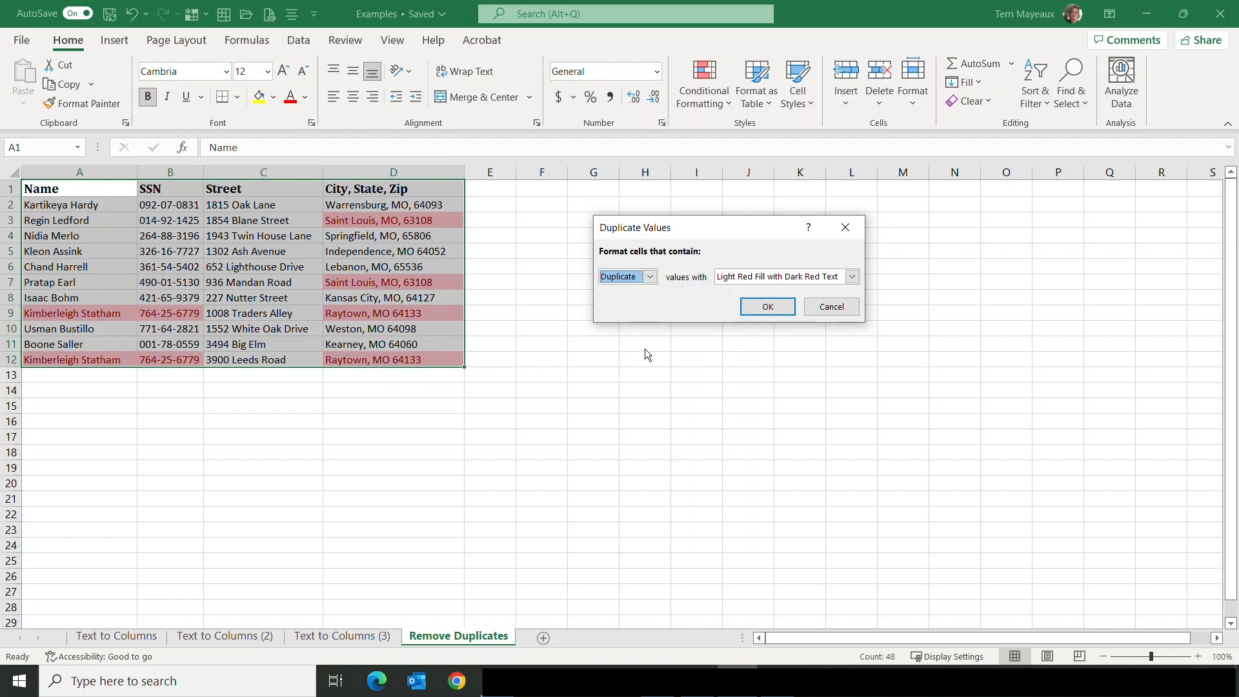
pyautogui.click(832, 307)
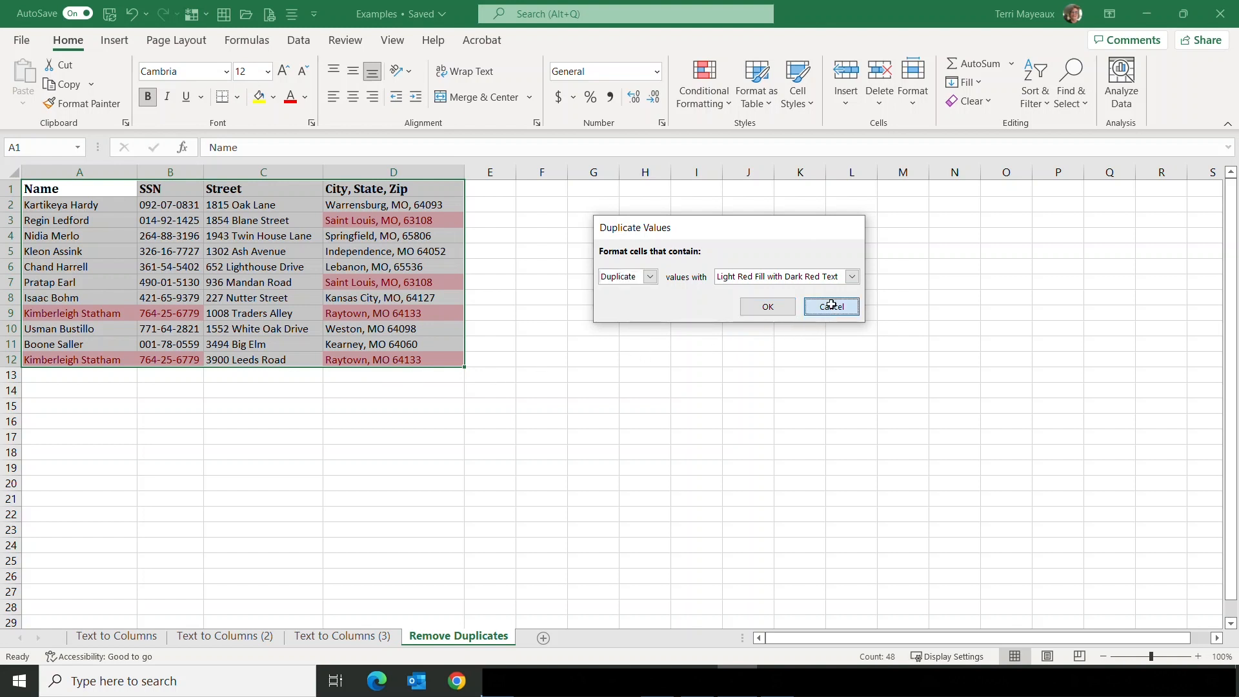
# Highlight duplicate values in the Name, SSN and Street columns (A1:C12) with Green Fill with Dark Green Text.
pyautogui.moveTo(97, 194); pyautogui.dragTo(276, 358)
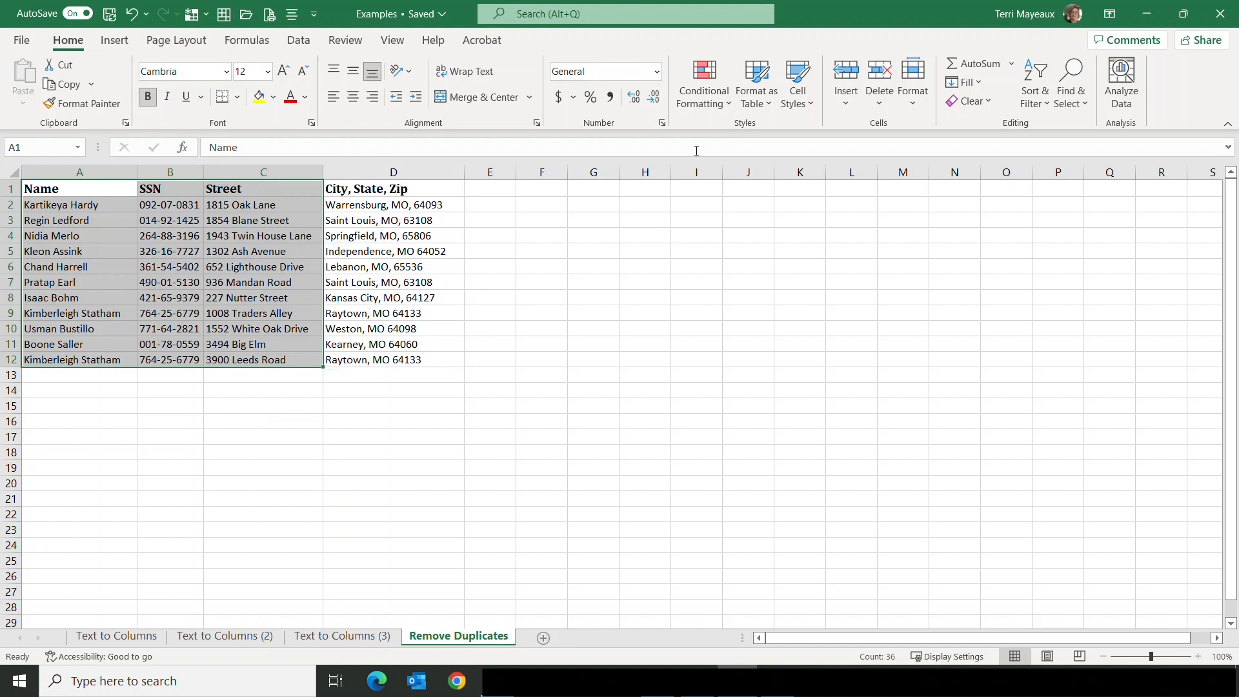
pyautogui.click(719, 105)
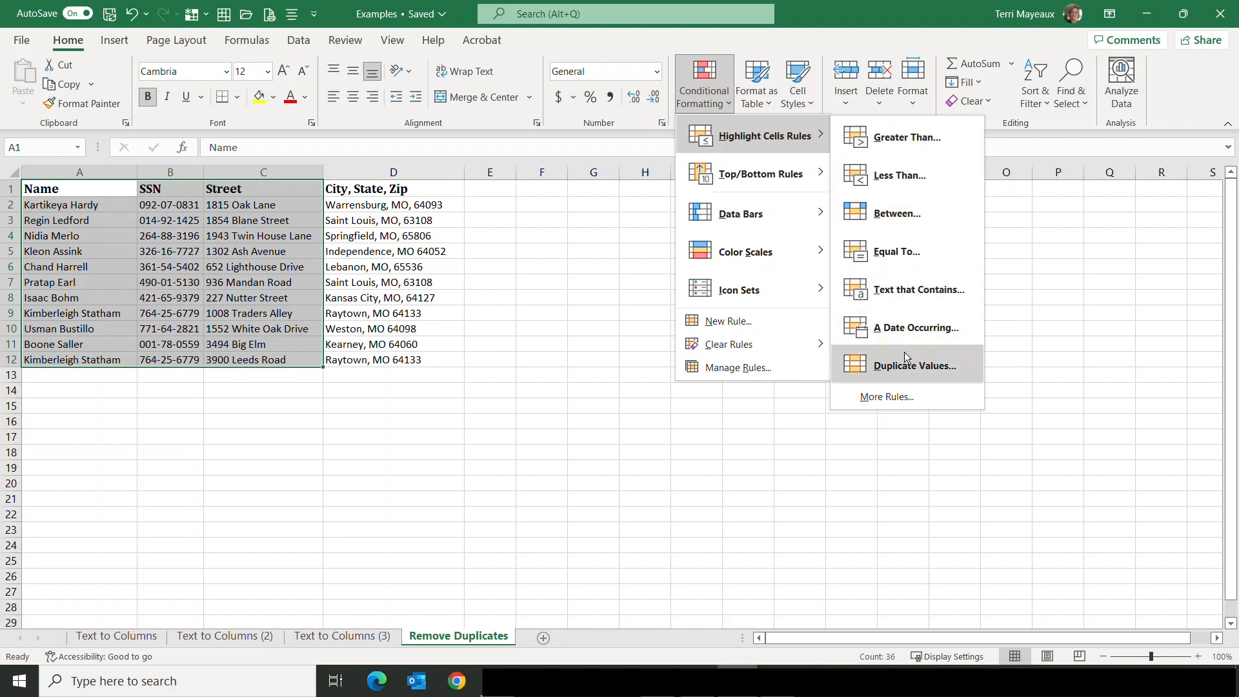
pyautogui.click(921, 367)
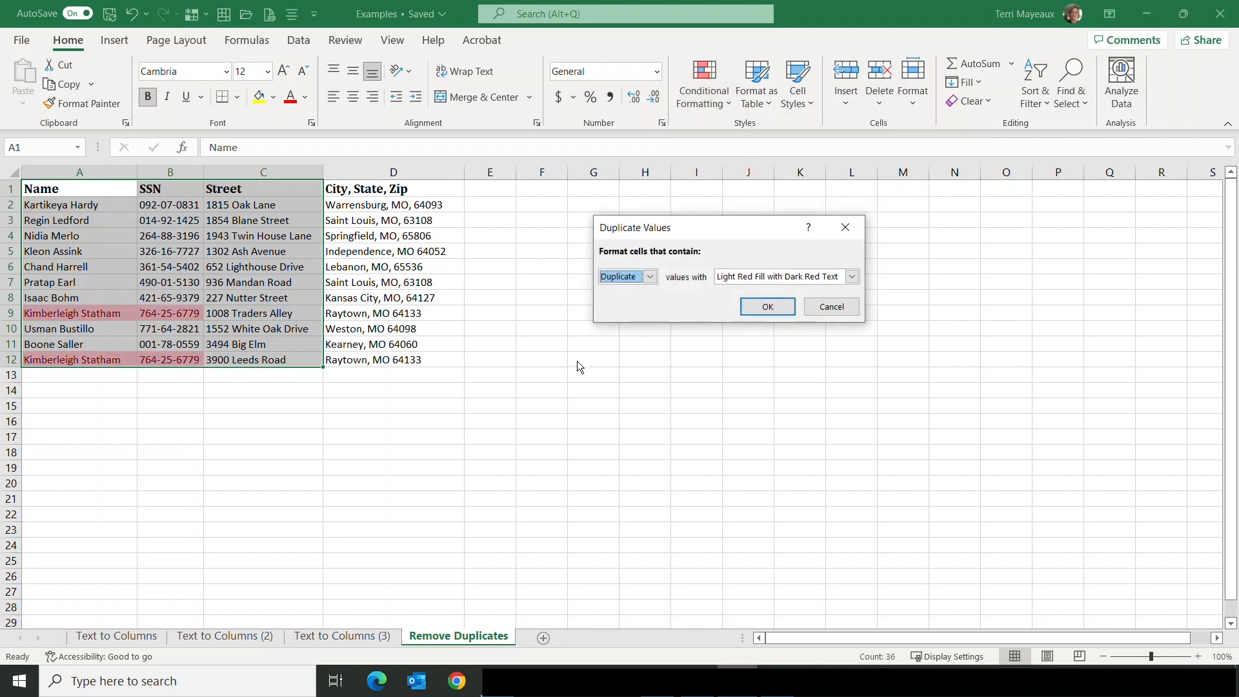
pyautogui.click(847, 278)
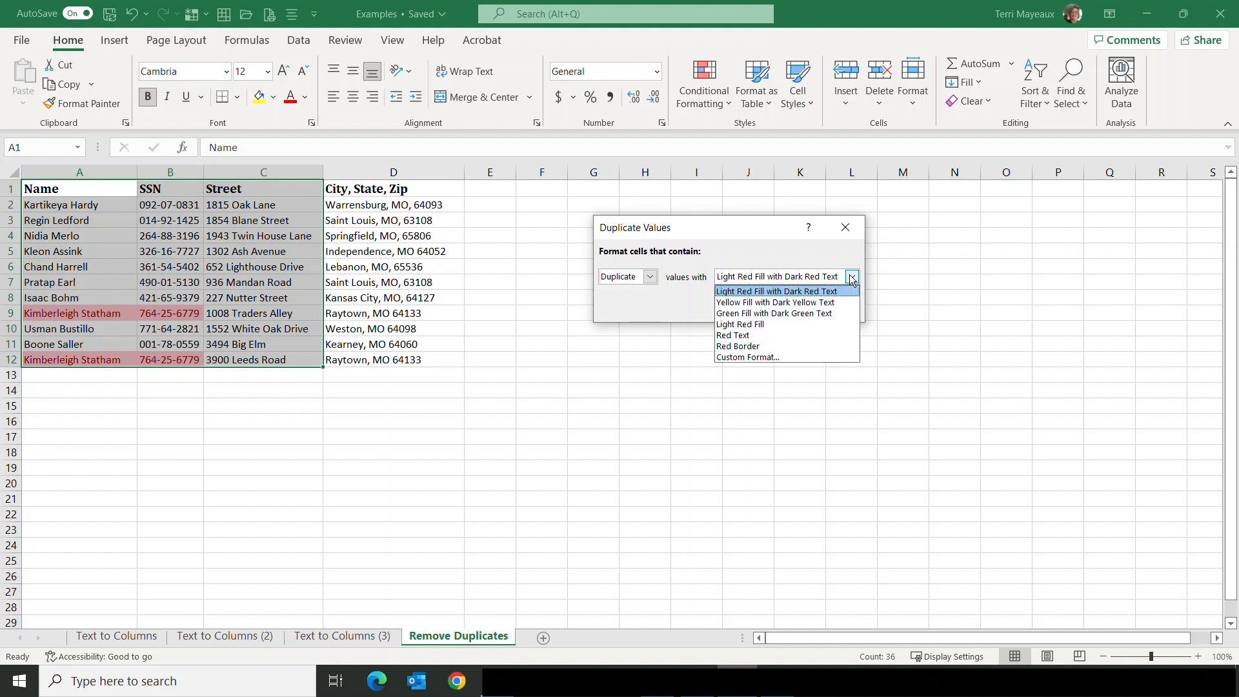
pyautogui.click(747, 313)
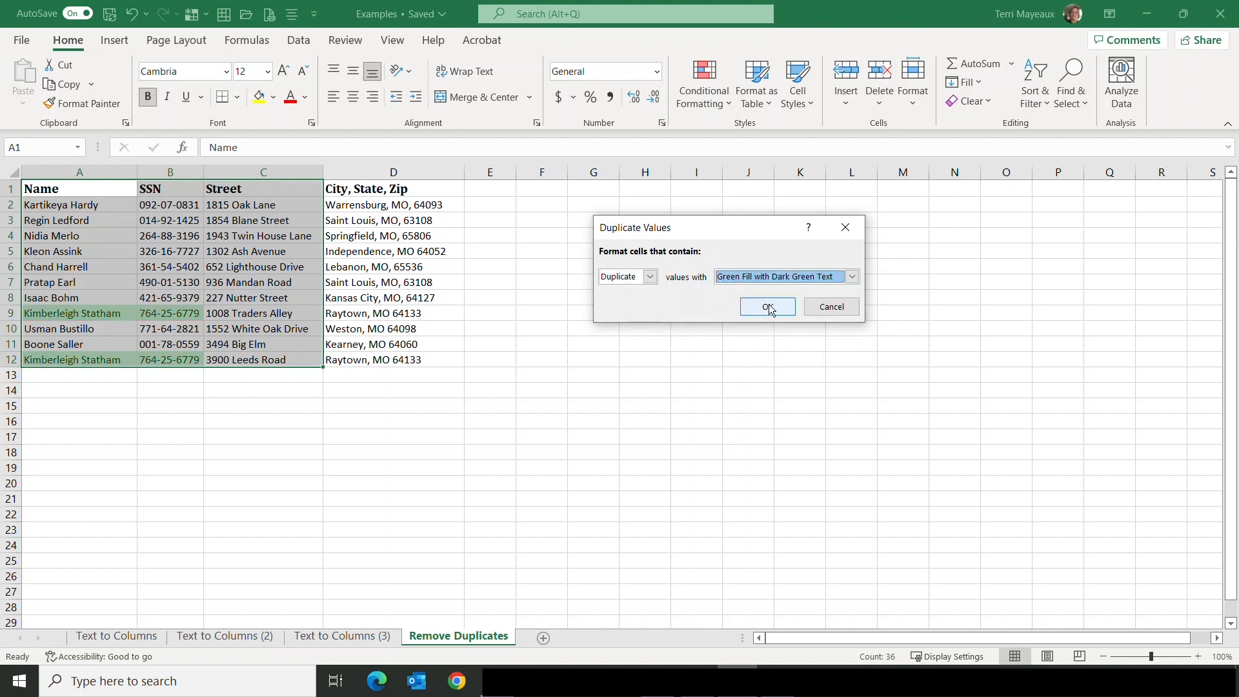
pyautogui.click(768, 307)
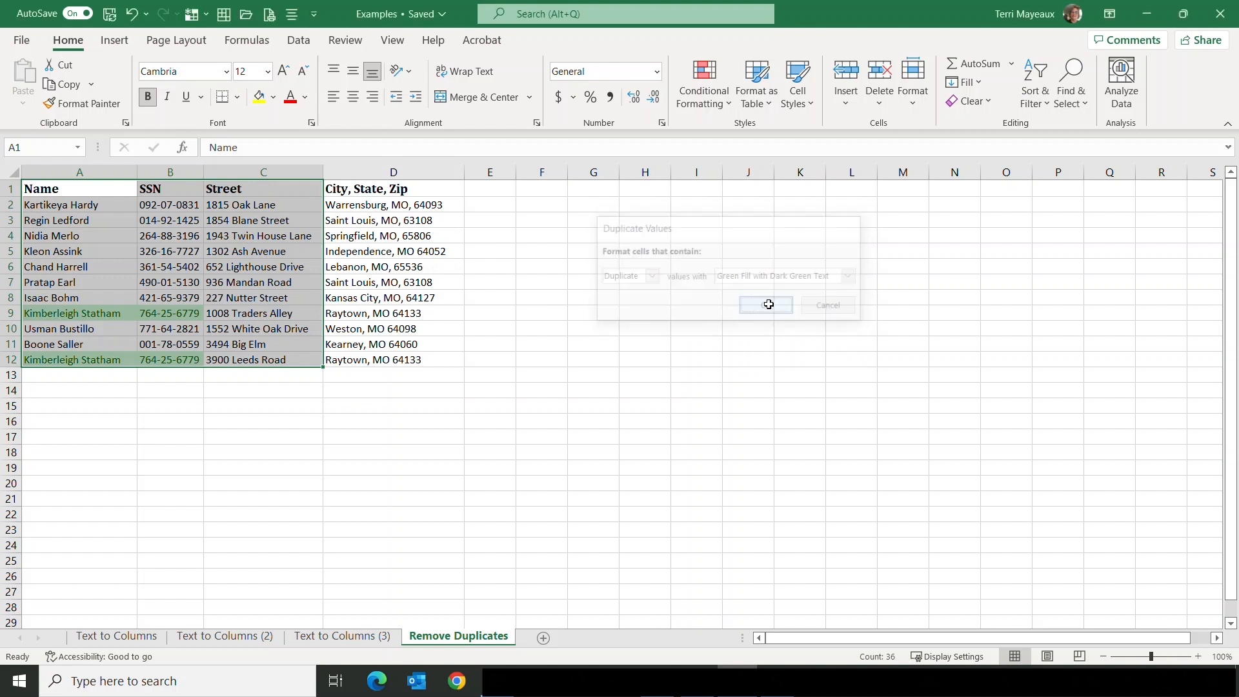
pyautogui.click(83, 392)
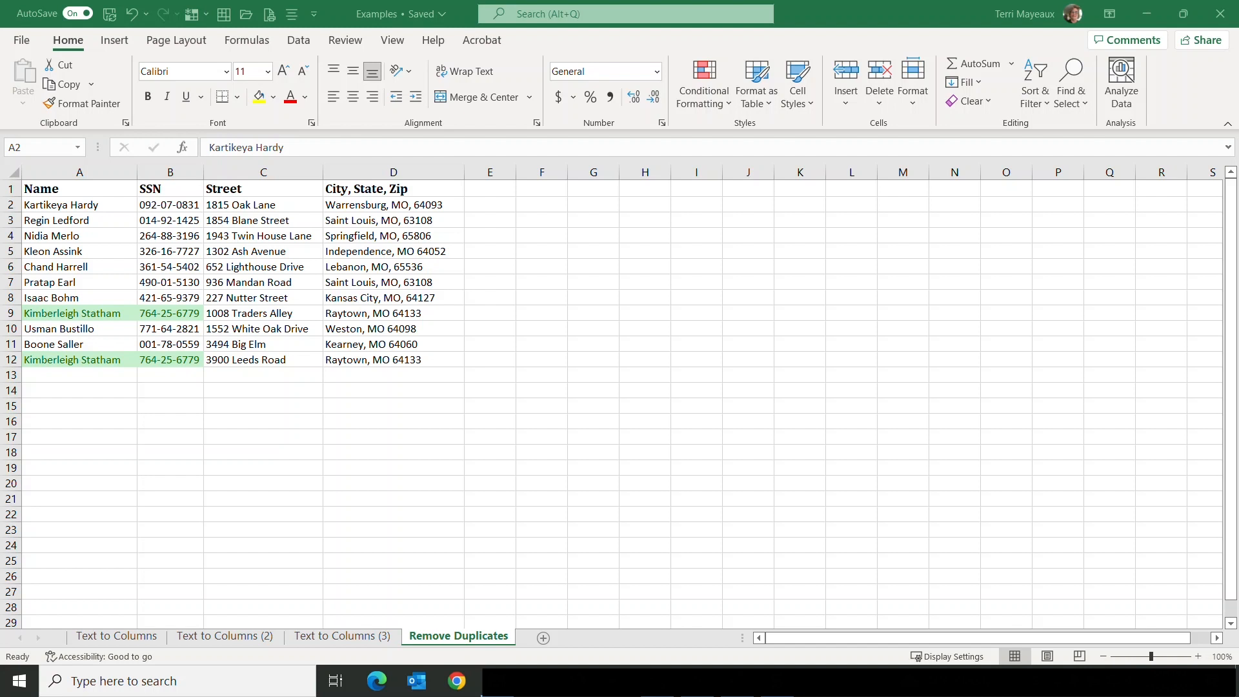
# Try to remove duplicate records by matching on Name, SSN and Street, excluding City, State, Zip, with headers recognised.
pyautogui.click(308, 47)
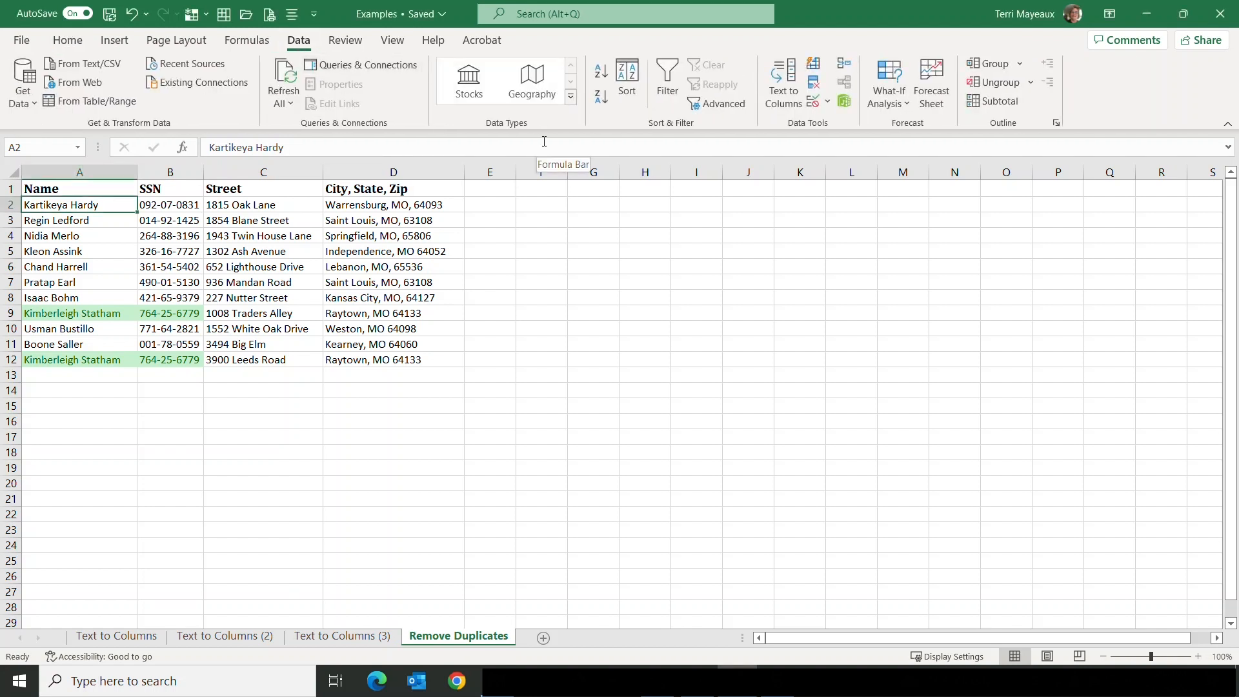
pyautogui.click(814, 84)
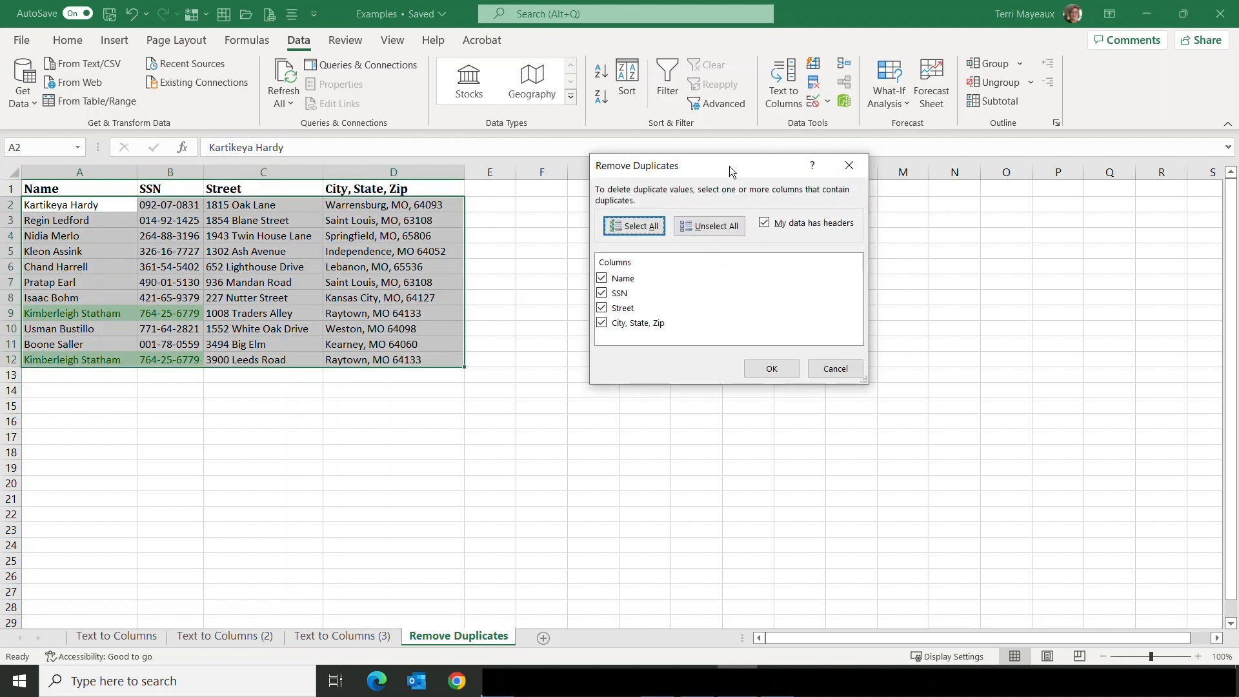
pyautogui.moveTo(732, 170); pyautogui.dragTo(734, 167)
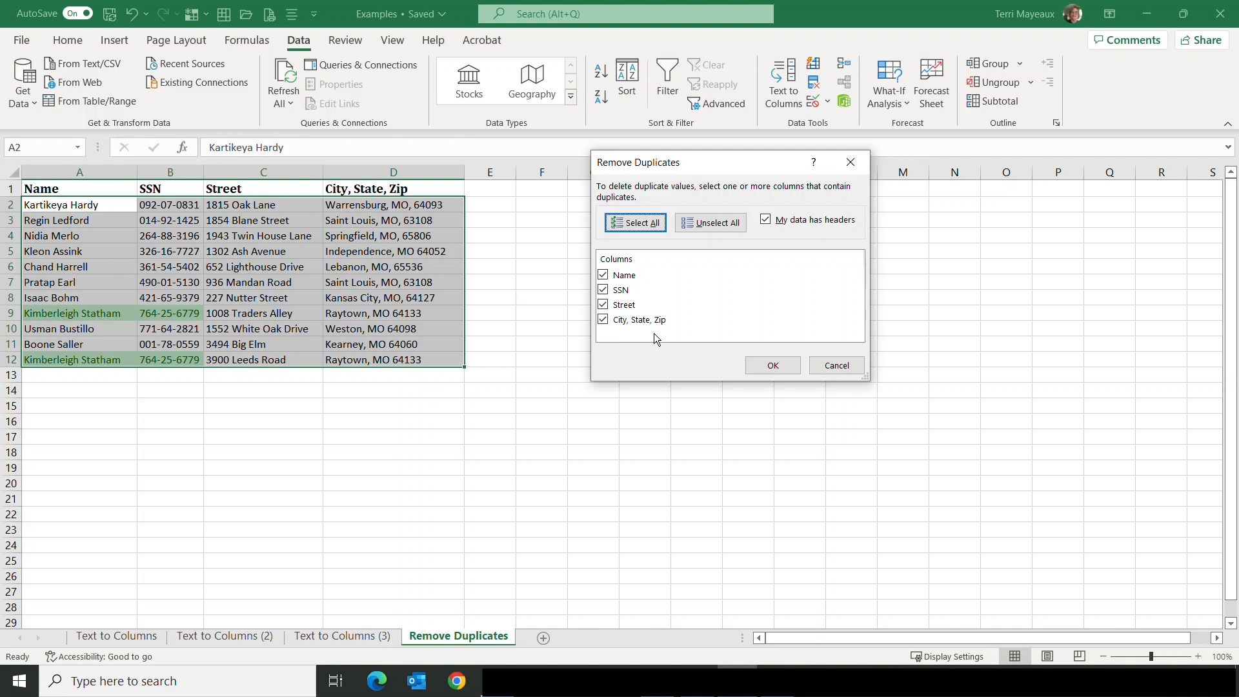
pyautogui.click(602, 320)
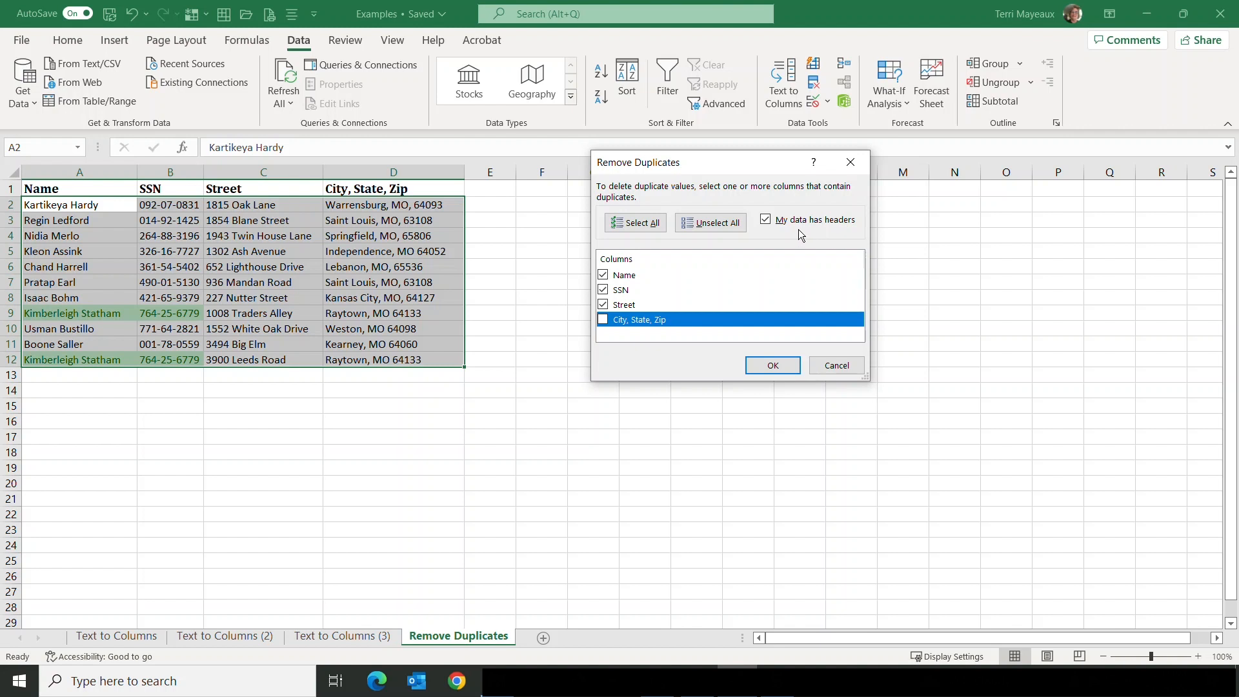
pyautogui.click(780, 364)
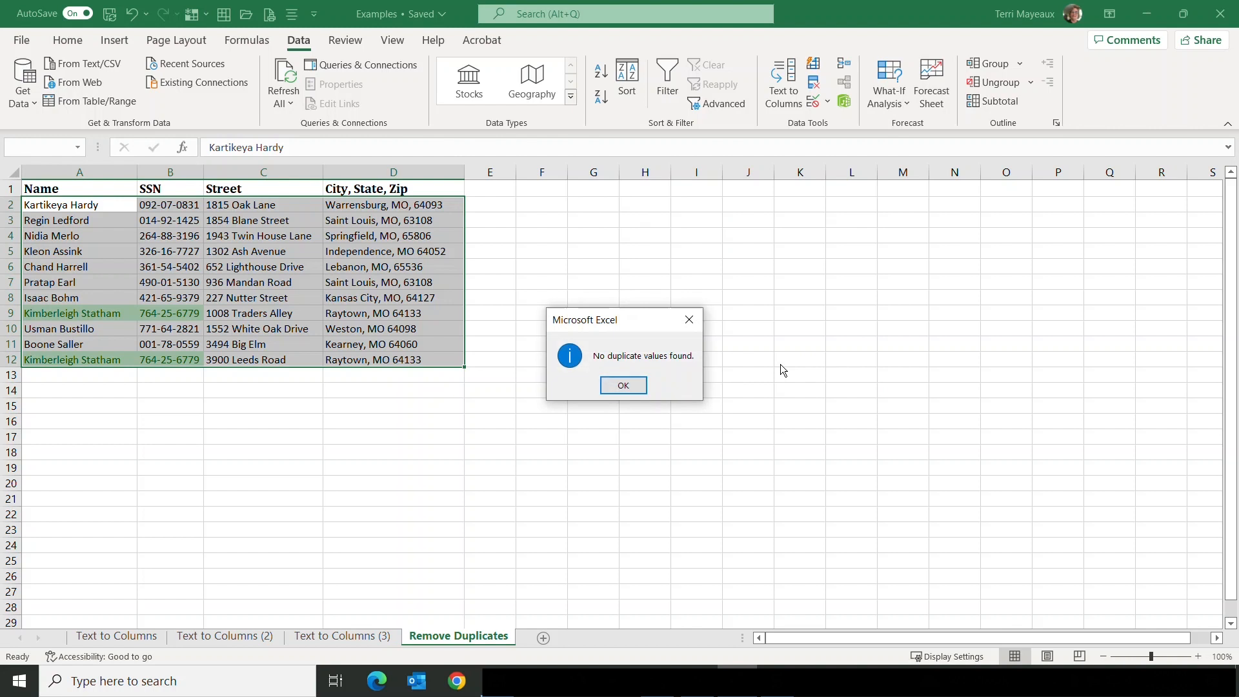
pyautogui.click(623, 386)
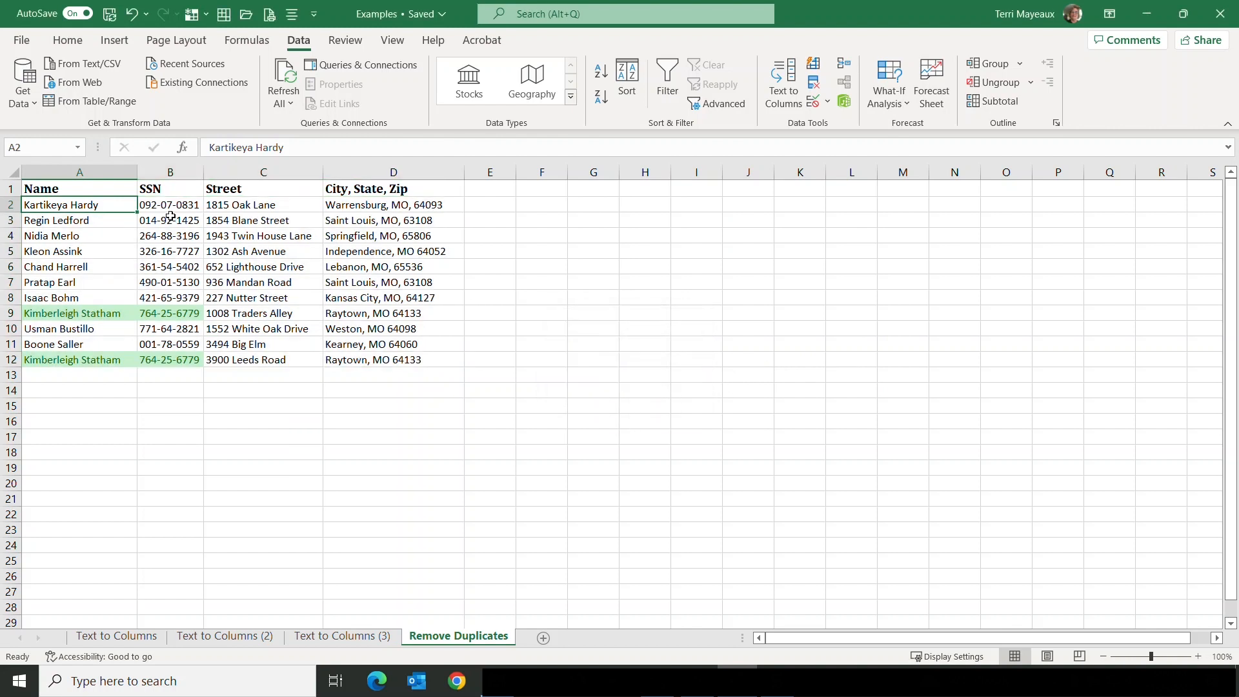
# Remove duplicate records from A1:D12 by matching on Name and SSN only, excluding Street and City, State, Zip.
pyautogui.click(114, 186)
pyautogui.moveTo(115, 186); pyautogui.dragTo(374, 354)
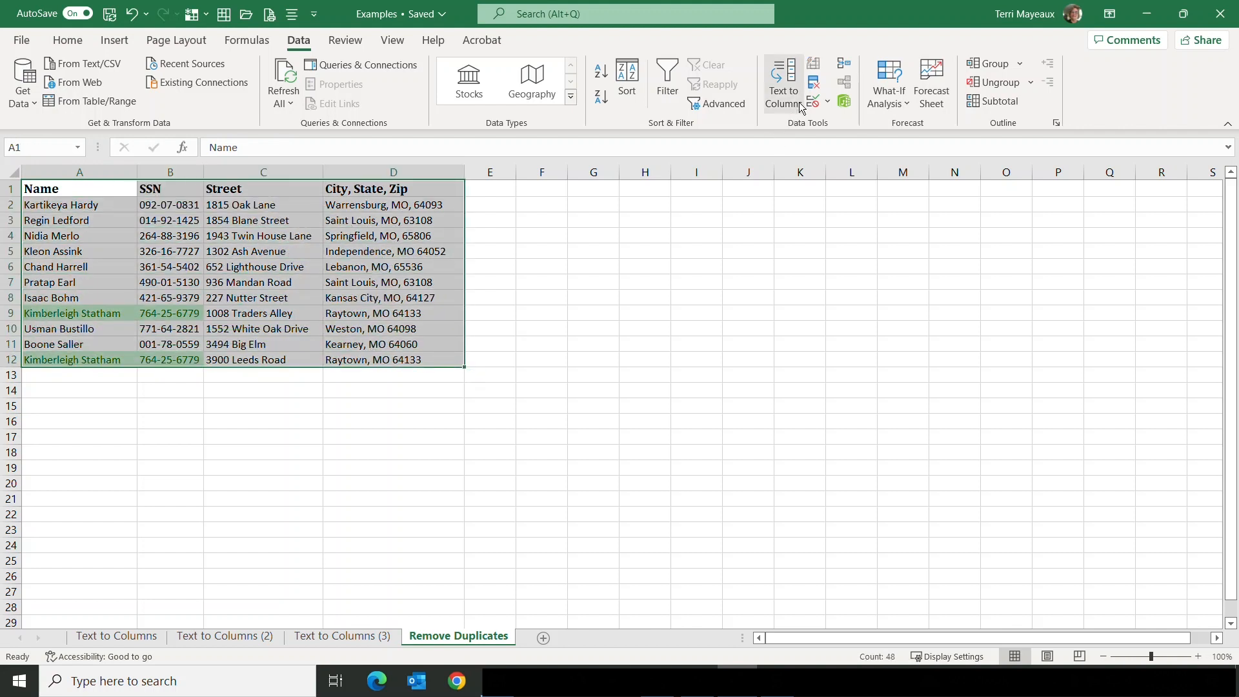
pyautogui.click(816, 84)
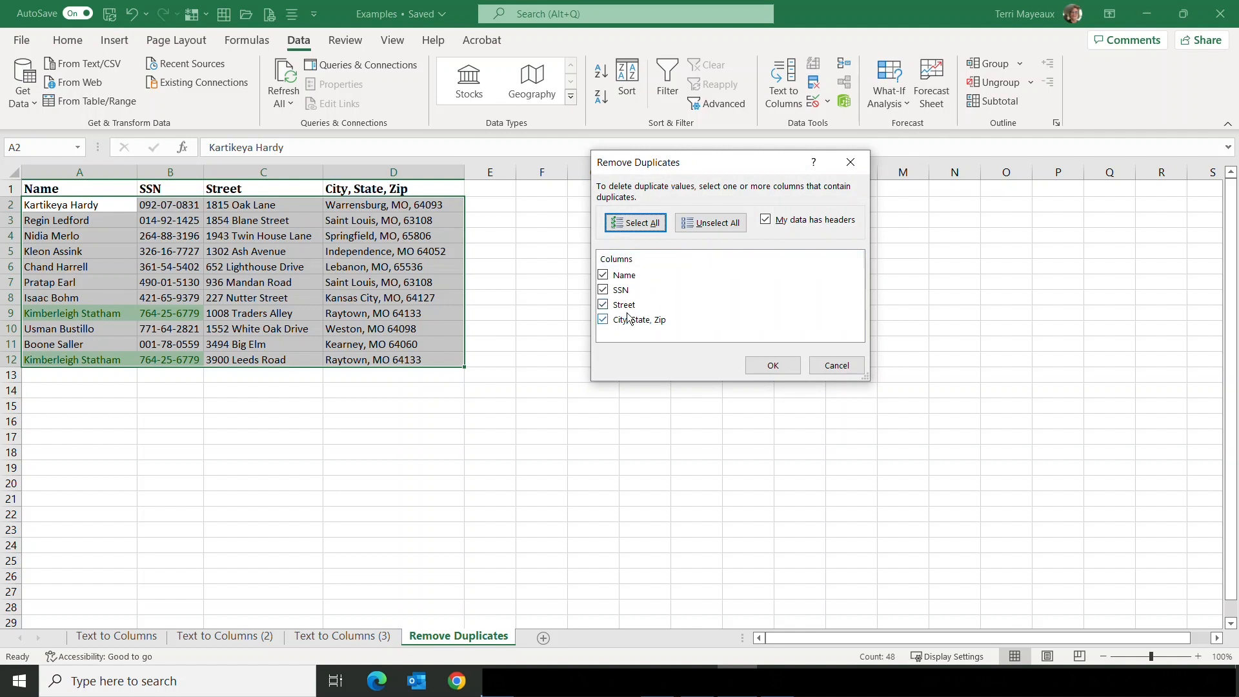
pyautogui.click(603, 305)
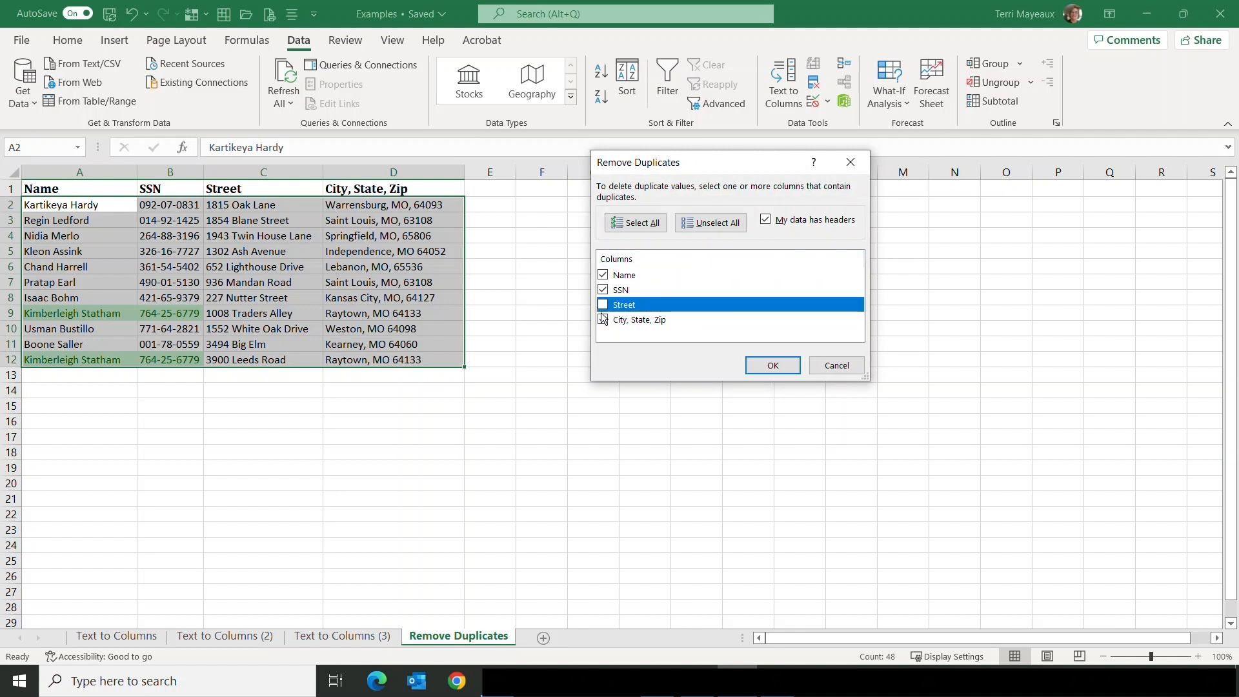
pyautogui.click(603, 319)
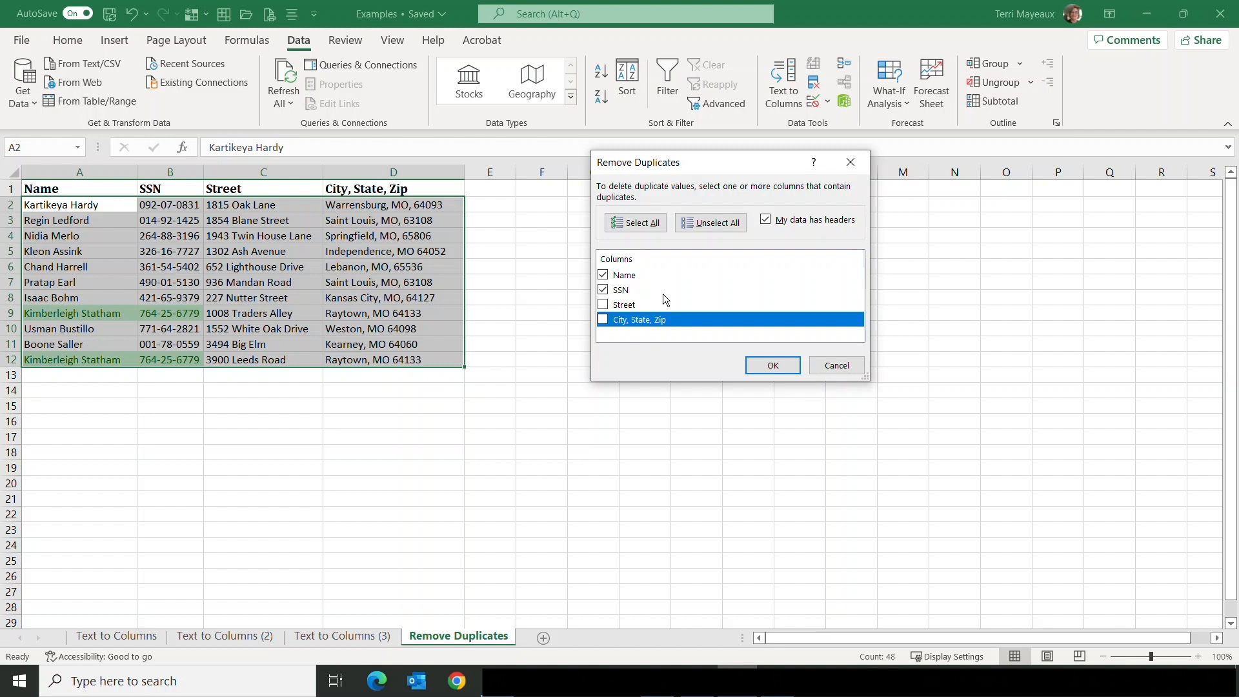
pyautogui.click(778, 365)
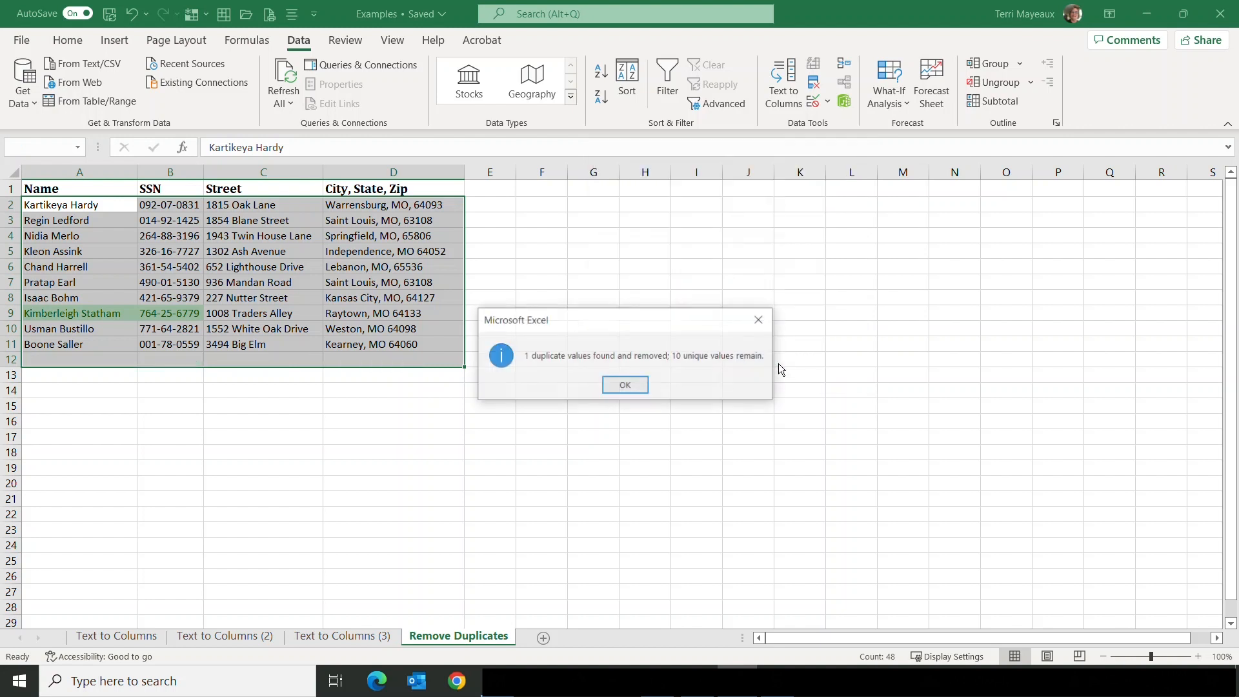
pyautogui.click(636, 393)
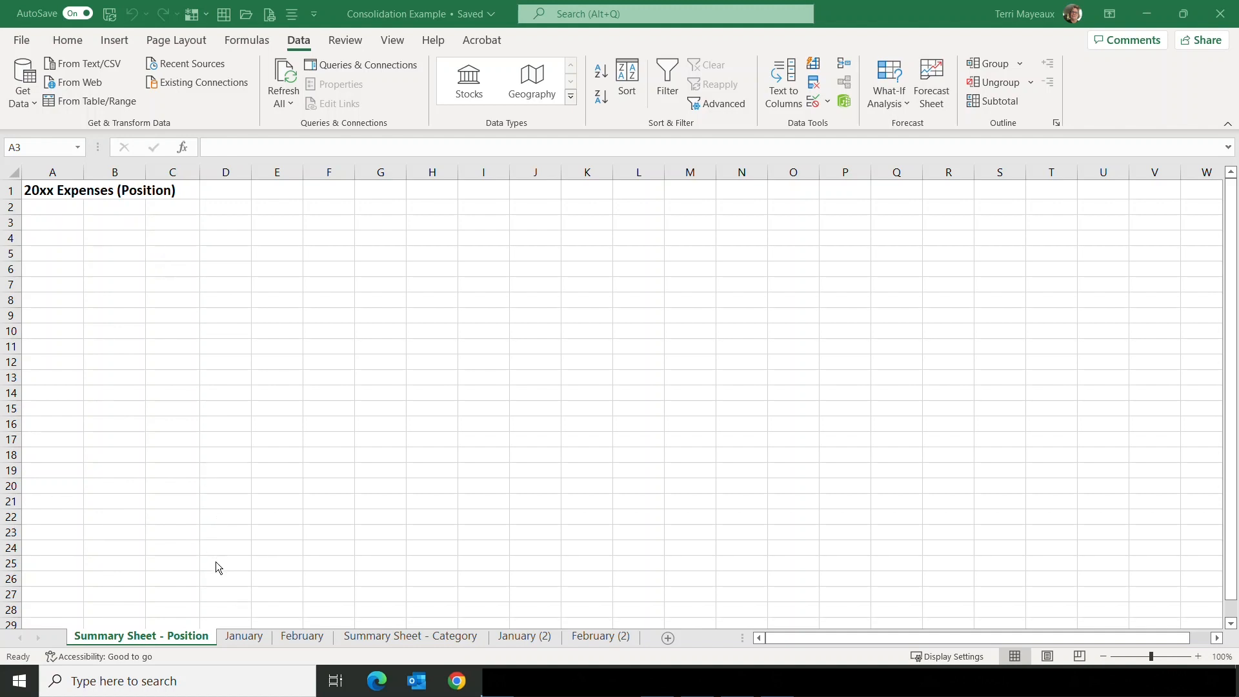
# Compare the layout of the expense tables on the January and February sheets, and return to Summary Sheet - Position.
pyautogui.click(237, 638)
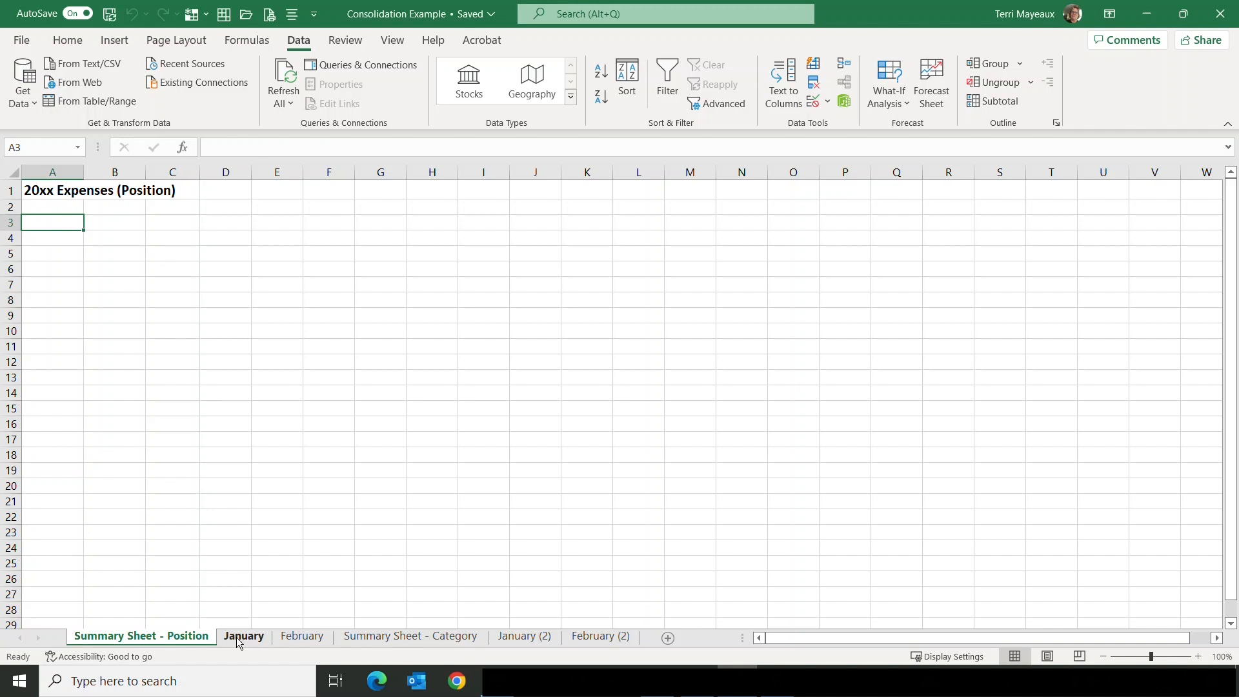
pyautogui.click(237, 637)
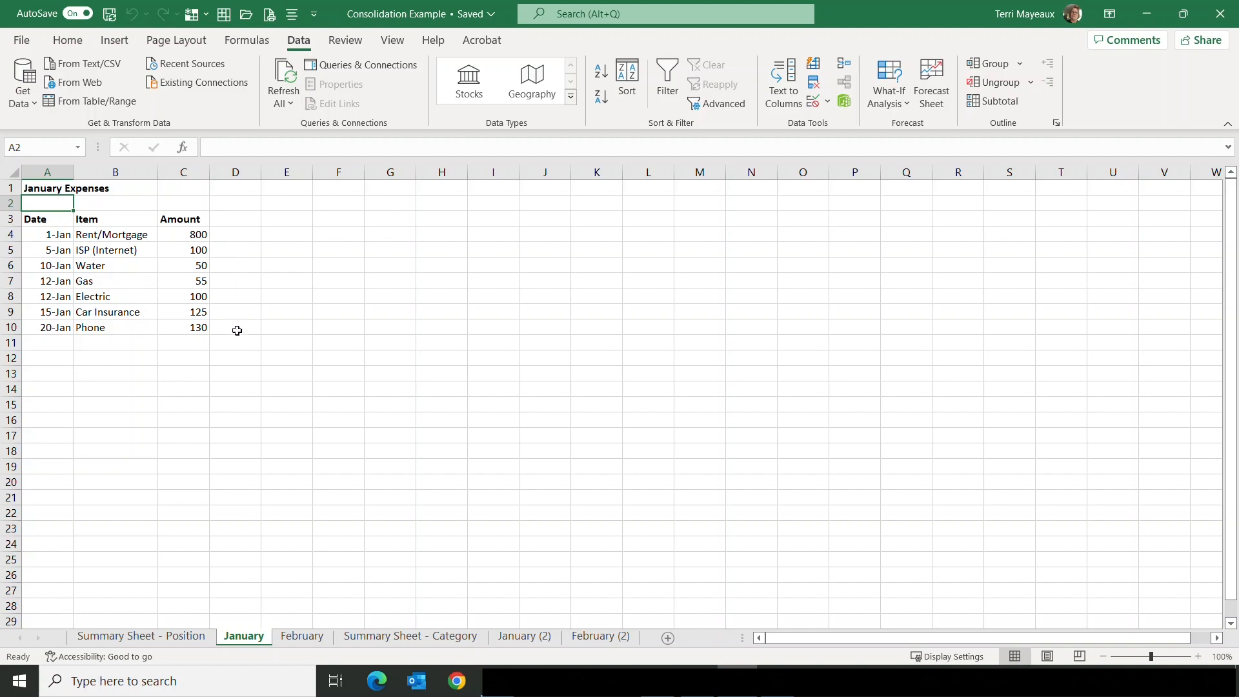
pyautogui.click(298, 640)
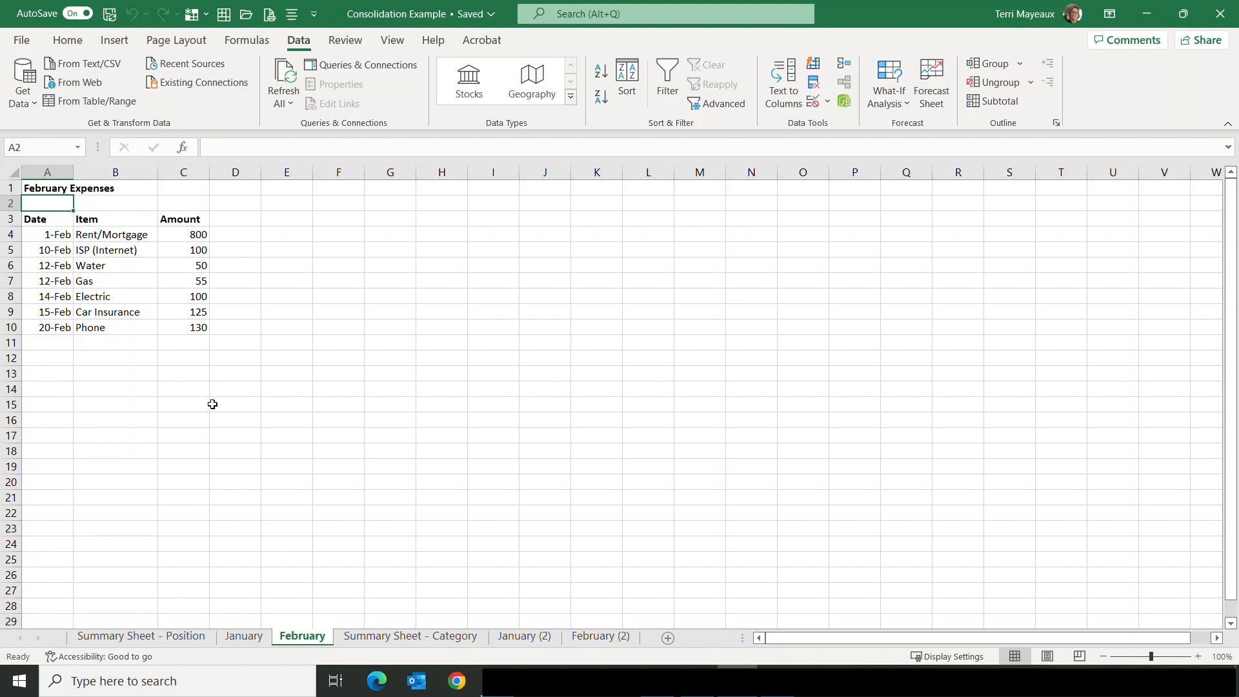
pyautogui.click(158, 637)
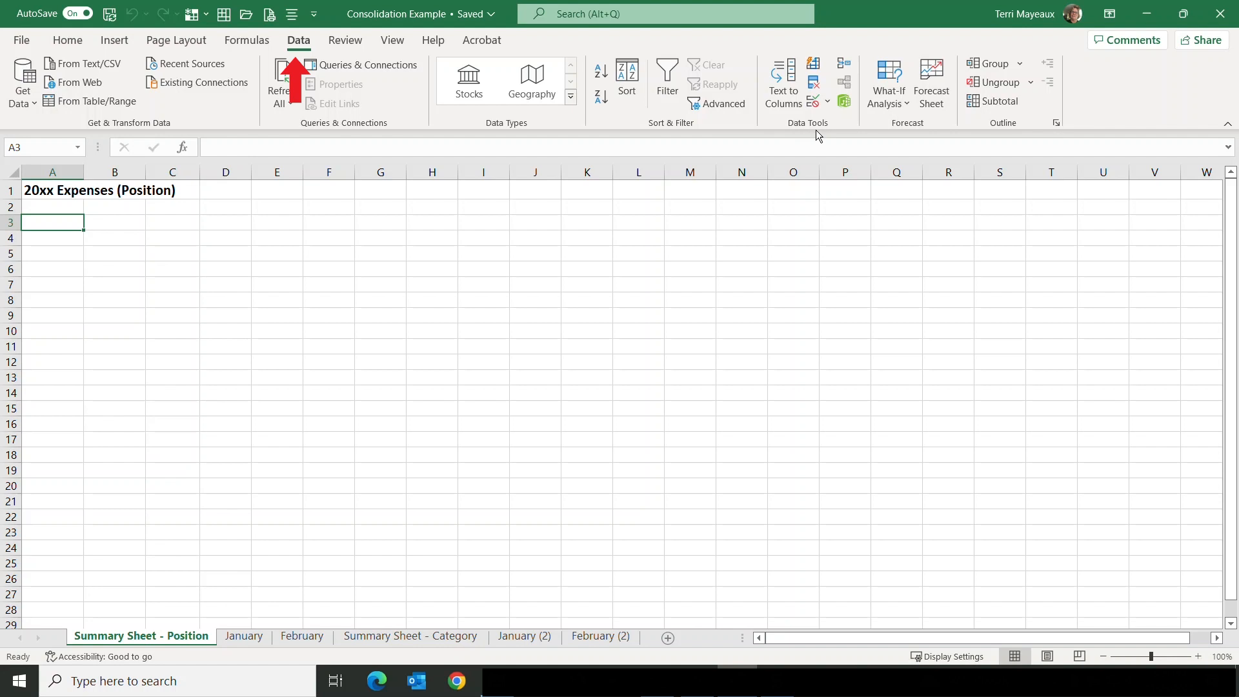
# Start a Consolidate with the Sum function at A3 of Summary Sheet - Position and add January!$B$3:$C$10 as the first reference.
pyautogui.click(845, 65)
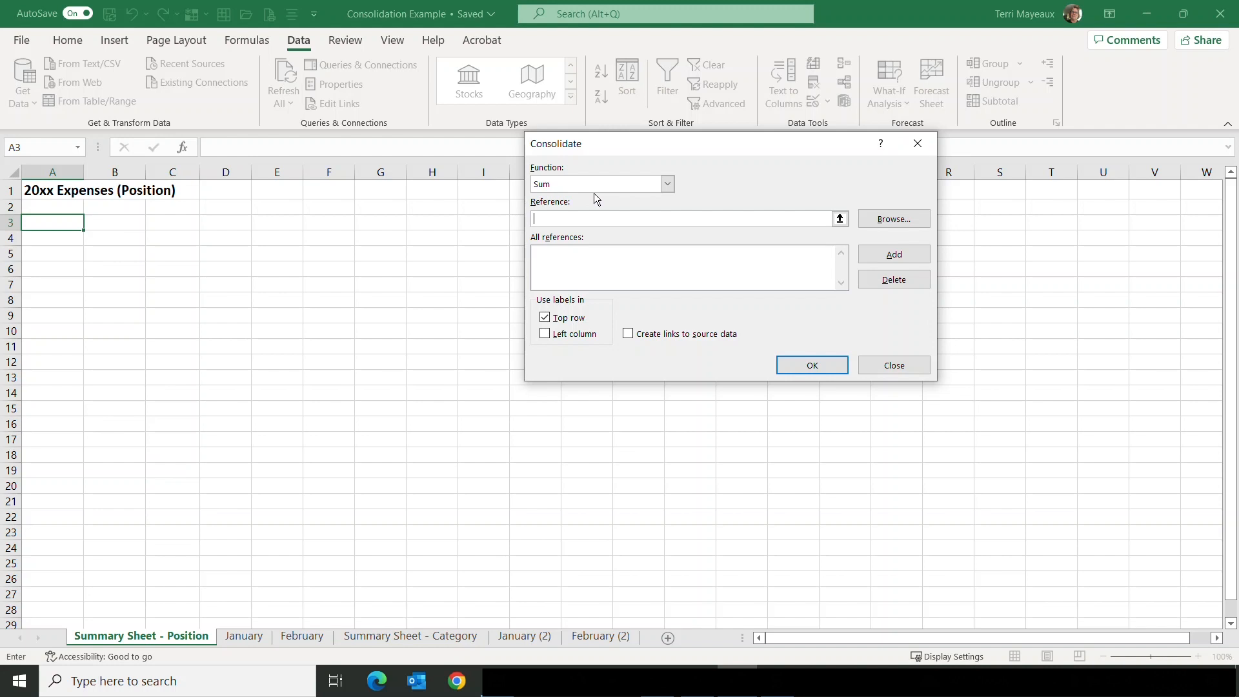
pyautogui.click(668, 187)
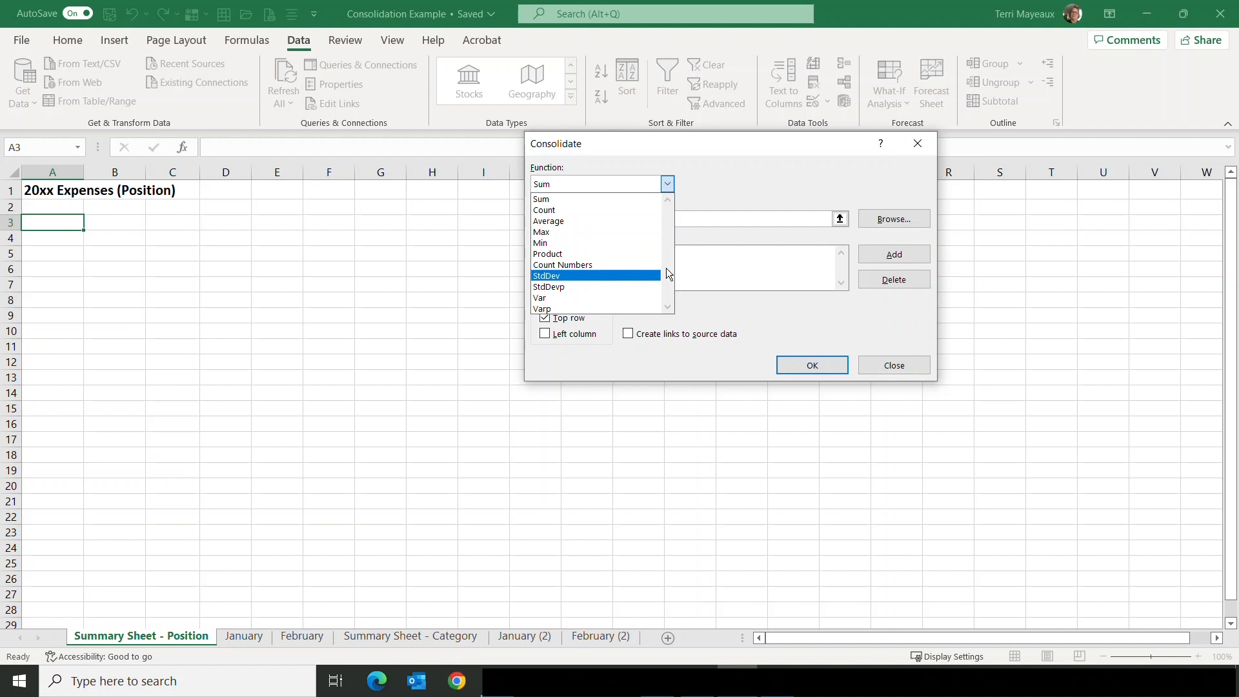
pyautogui.click(652, 197)
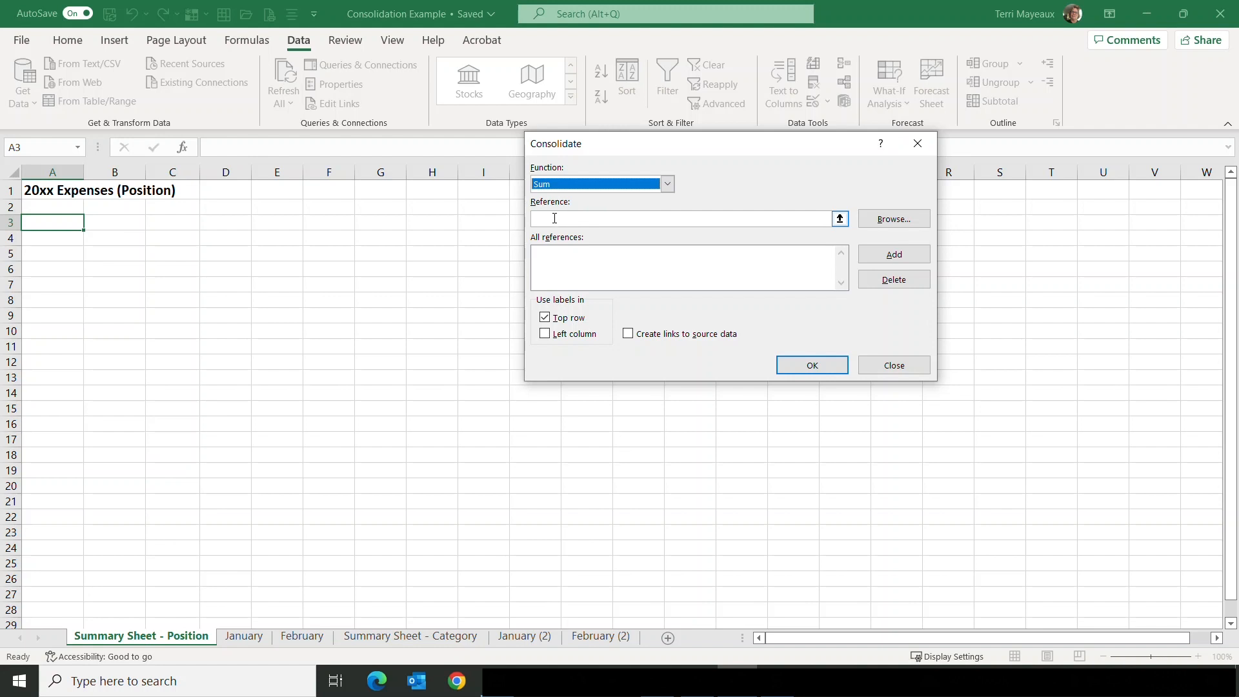
pyautogui.click(551, 218)
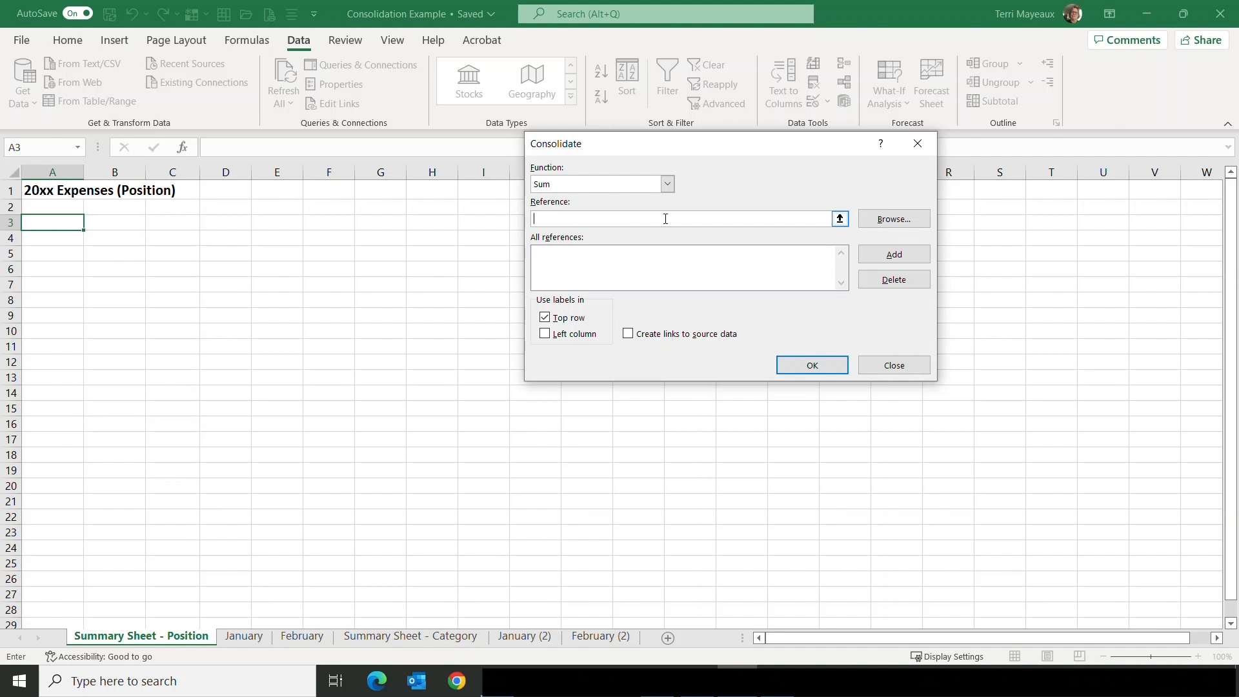
pyautogui.click(839, 219)
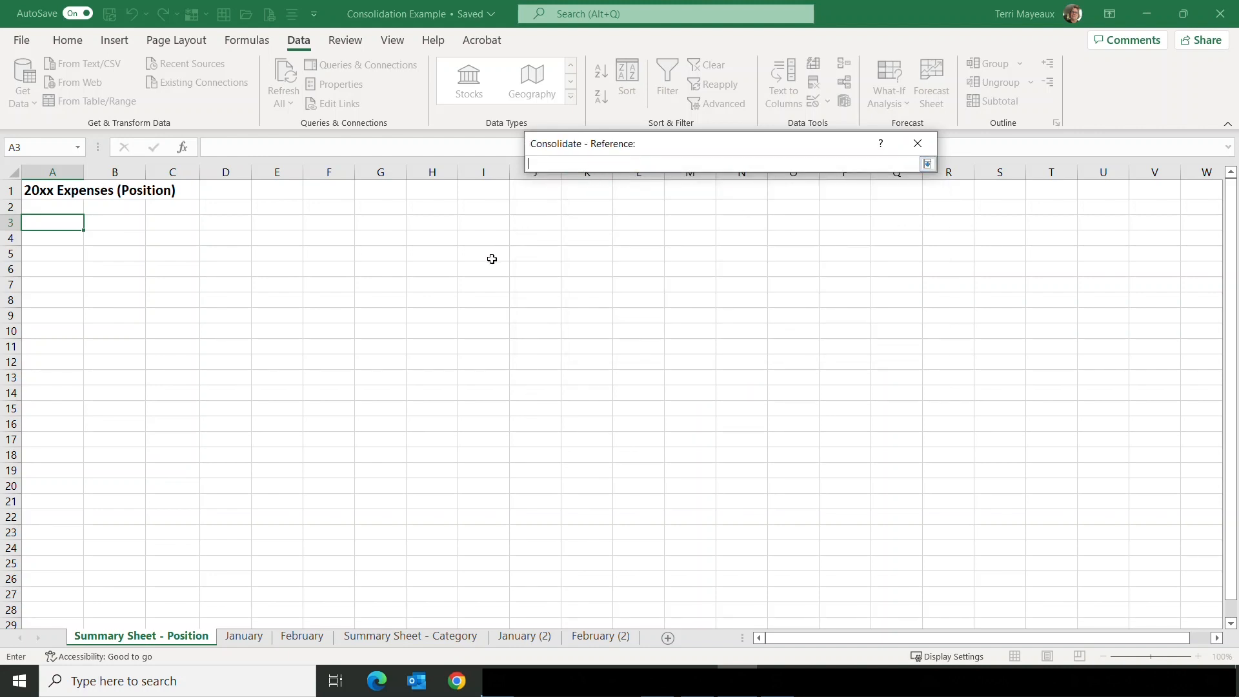
pyautogui.click(245, 636)
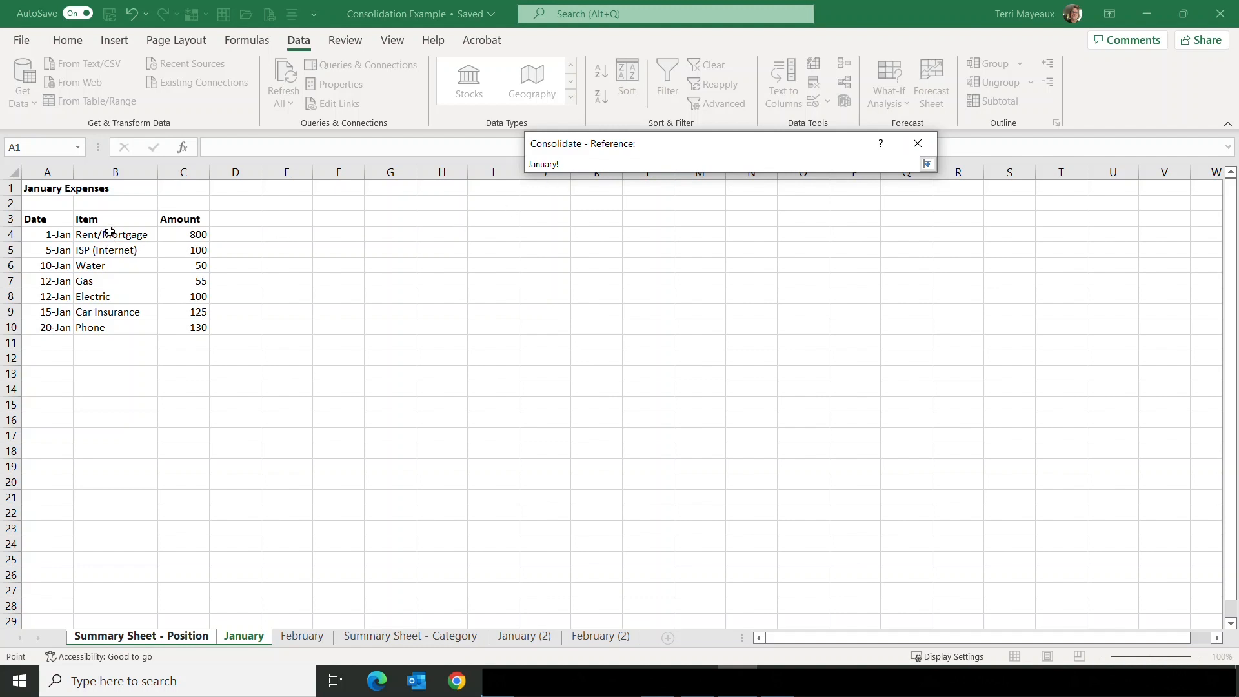
pyautogui.moveTo(110, 220); pyautogui.dragTo(192, 331)
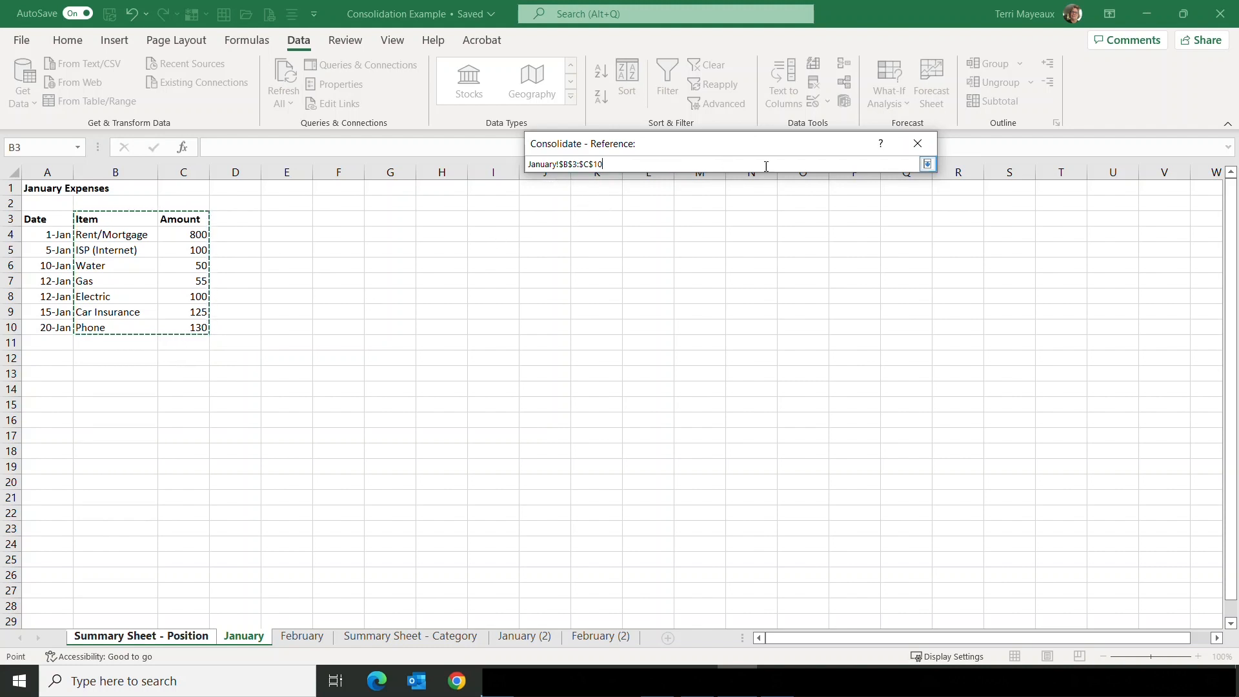
pyautogui.click(926, 164)
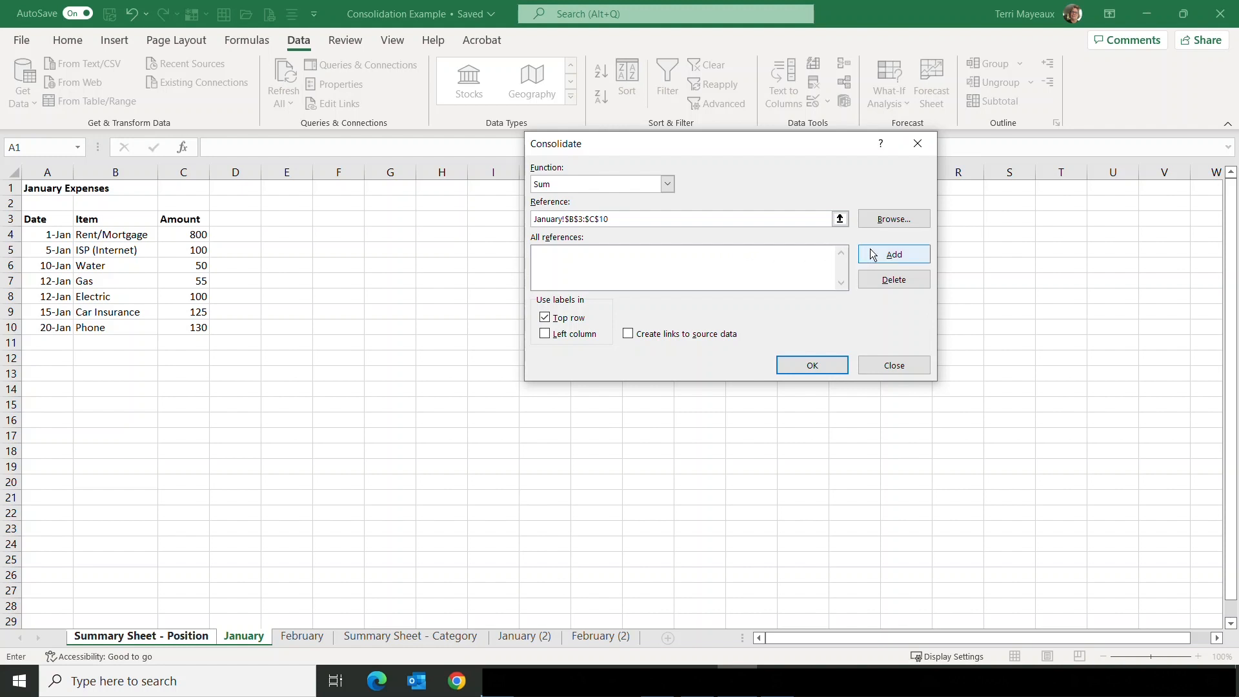
pyautogui.click(906, 253)
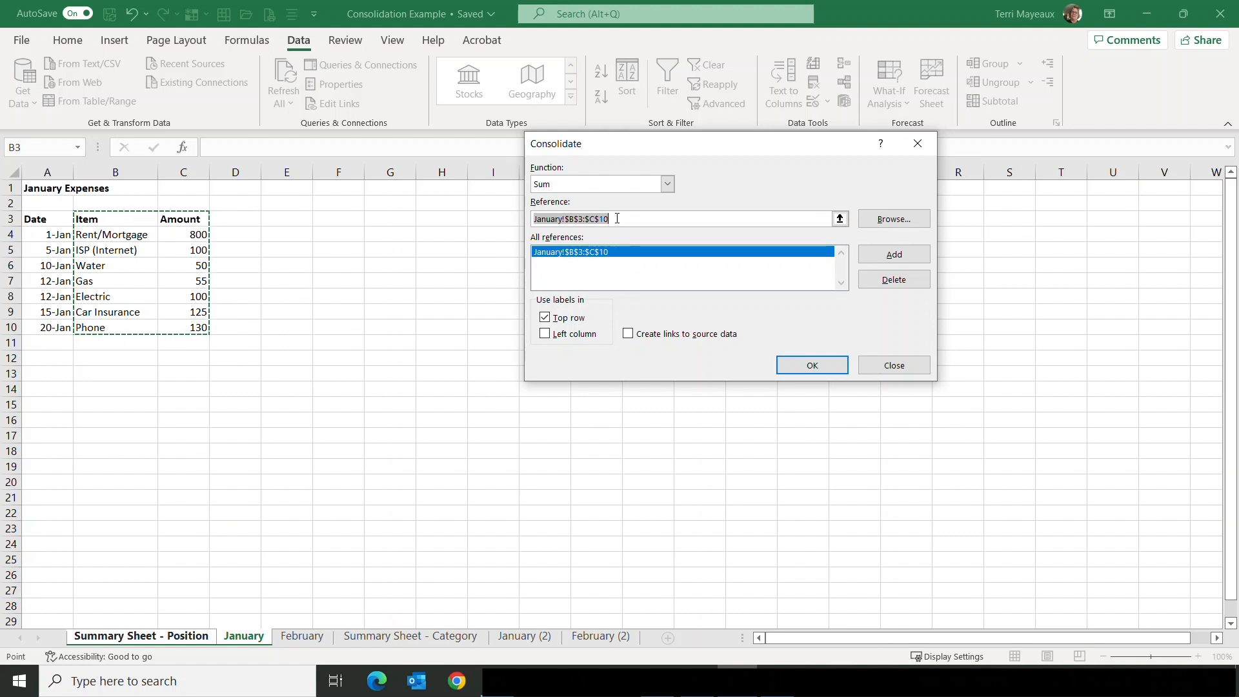
# Add the February sheet's Item and Amount range, February!$B$3:$C$10, to the consolidation references.
pyautogui.click(839, 219)
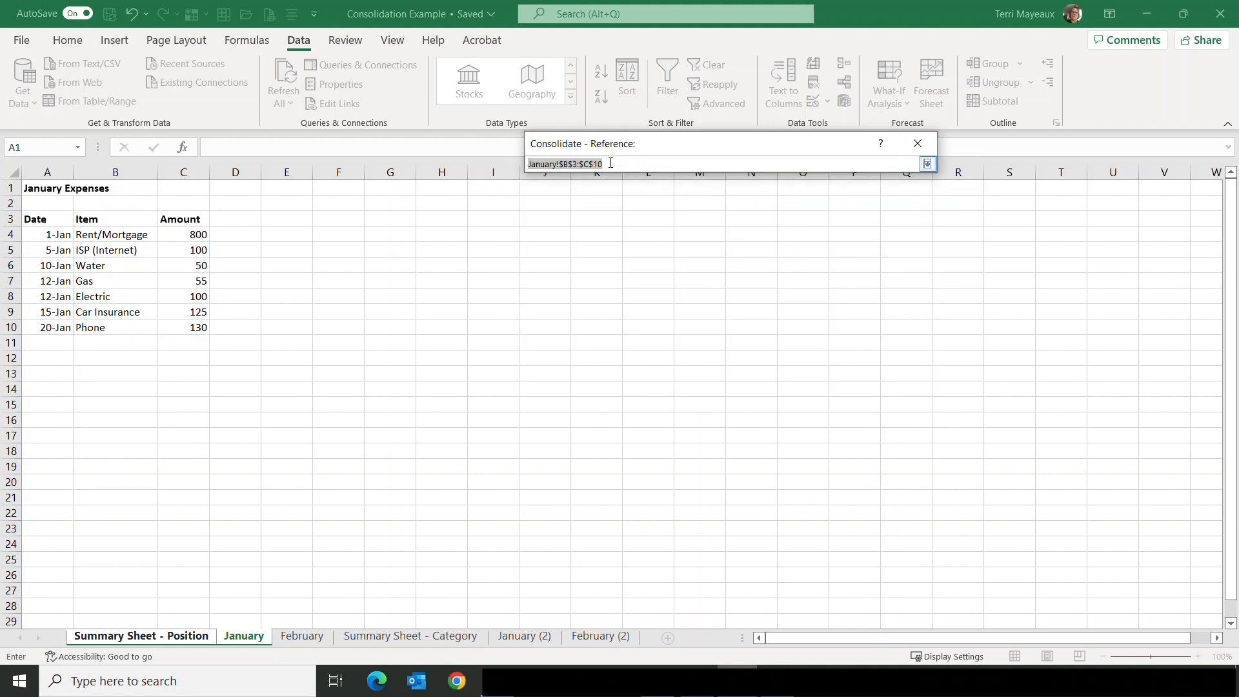
pyautogui.click(296, 636)
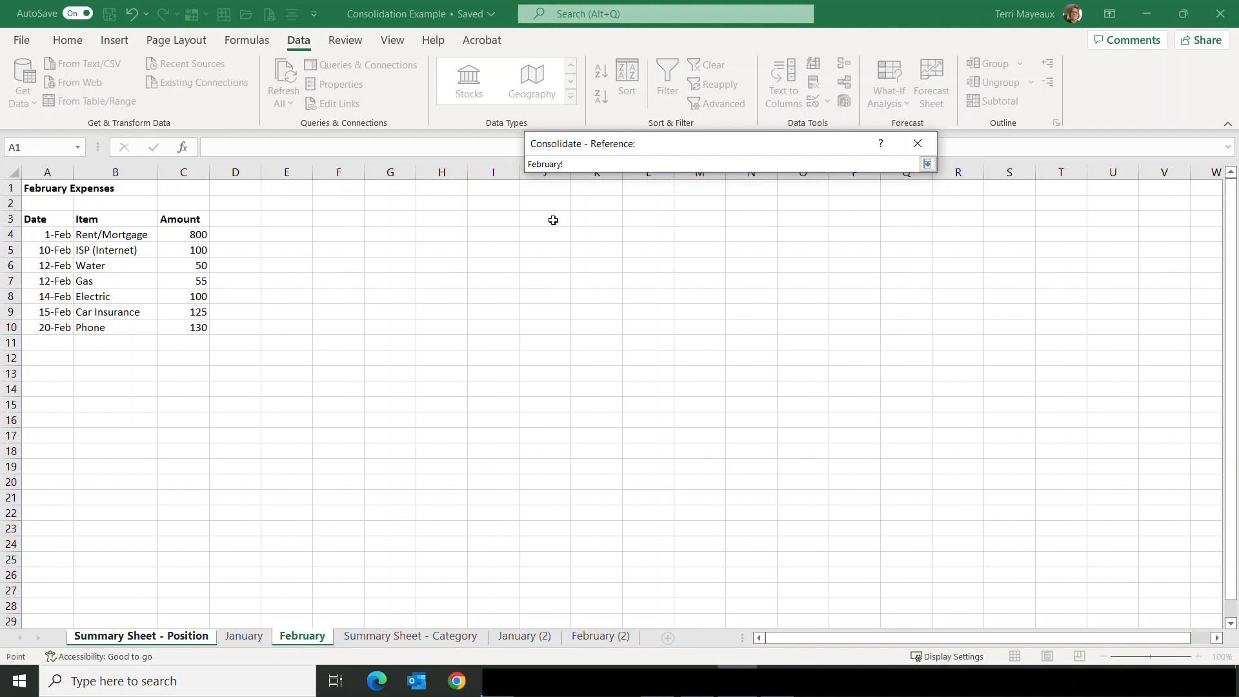
pyautogui.moveTo(119, 222); pyautogui.dragTo(192, 328)
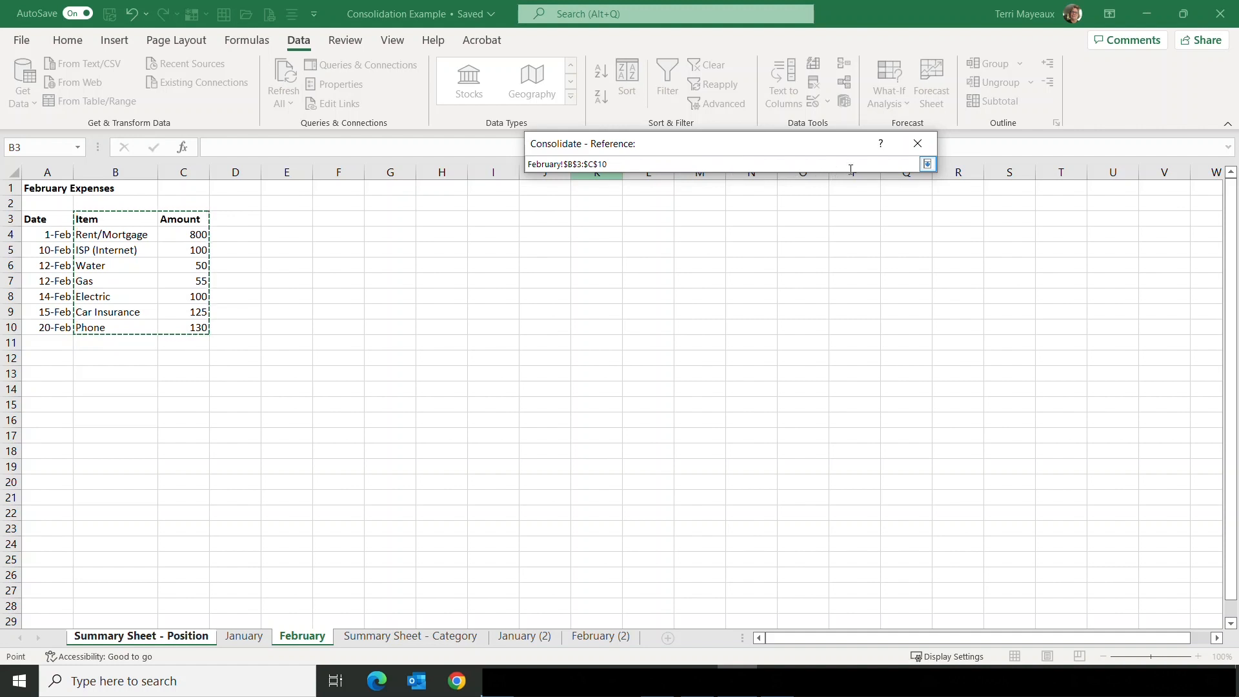
pyautogui.click(927, 164)
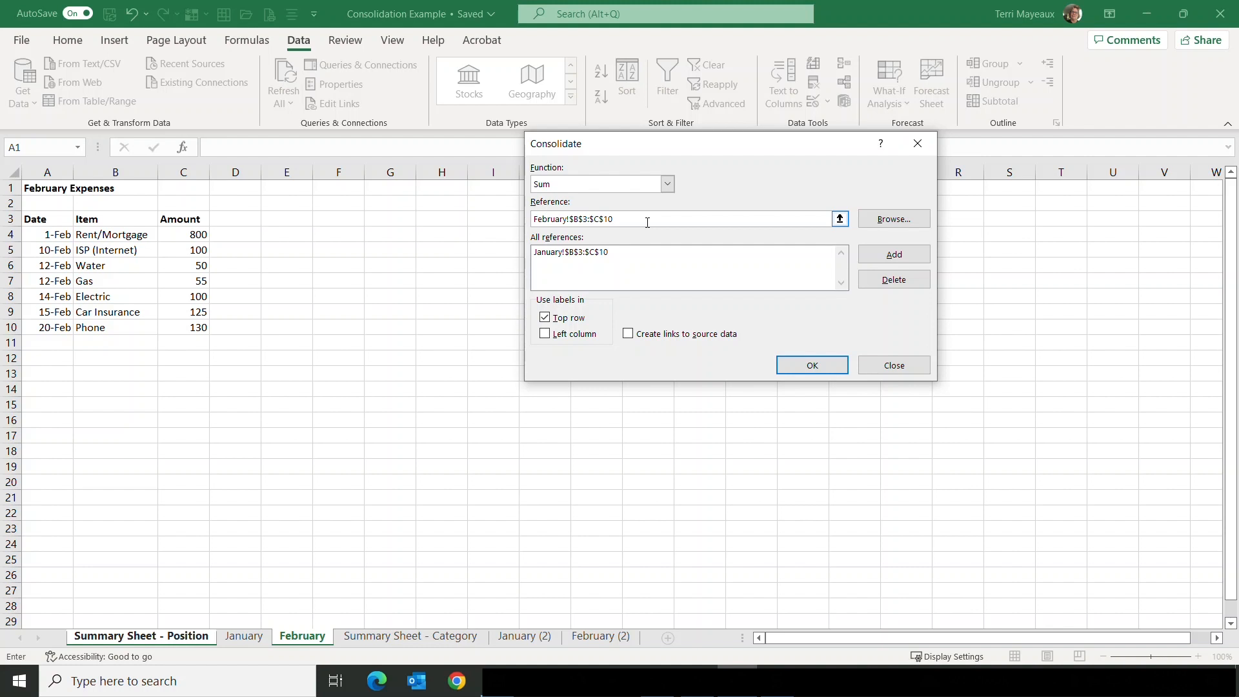
pyautogui.click(899, 254)
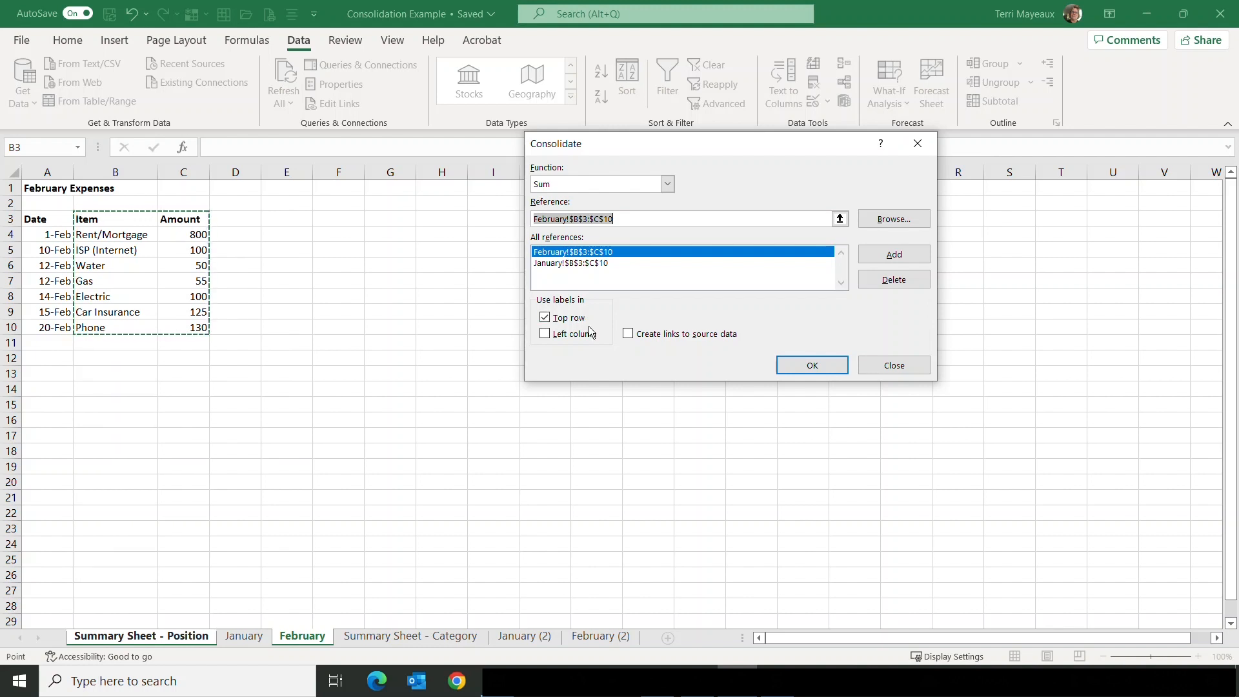
# Use labels from the left column as well as the top row, create links to source data, and run the consolidation.
pyautogui.click(545, 333)
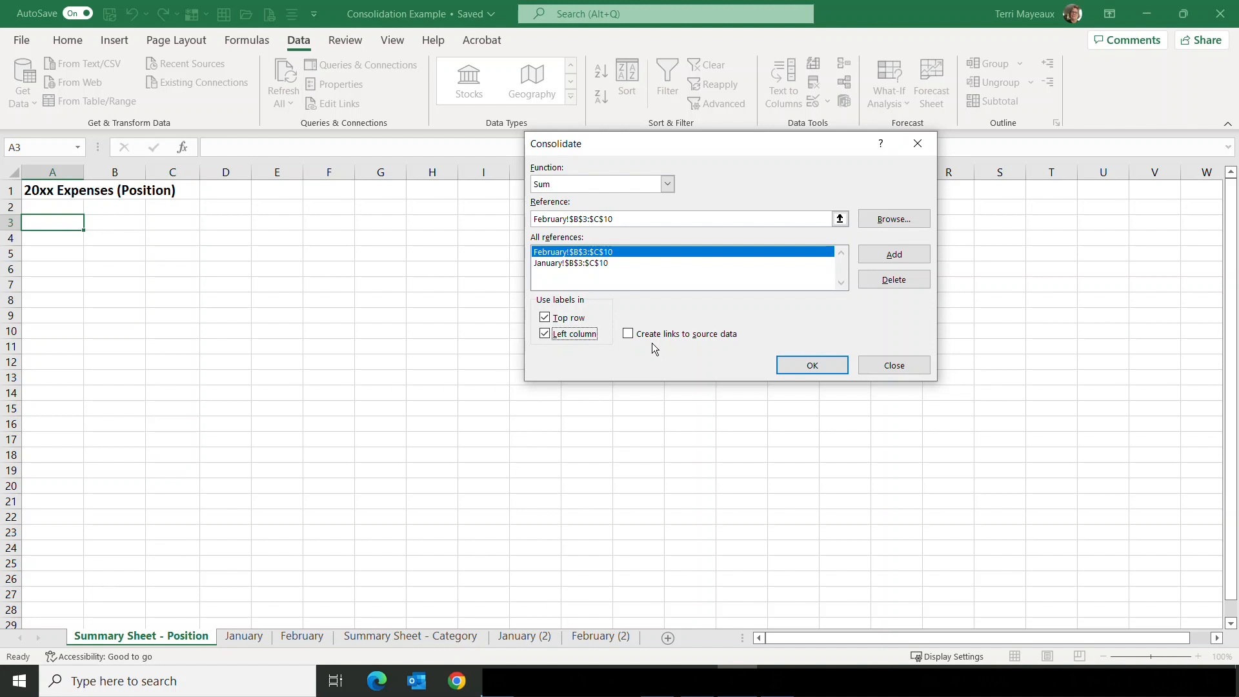
pyautogui.click(629, 335)
pyautogui.click(824, 367)
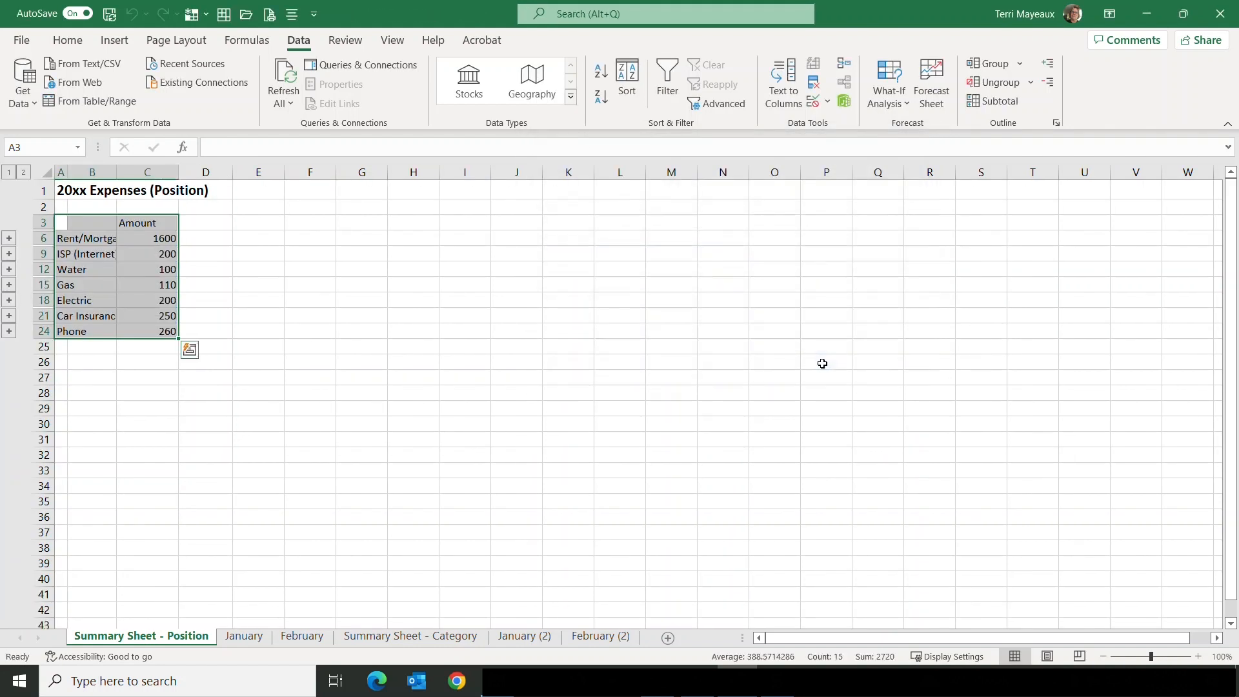
pyautogui.click(254, 231)
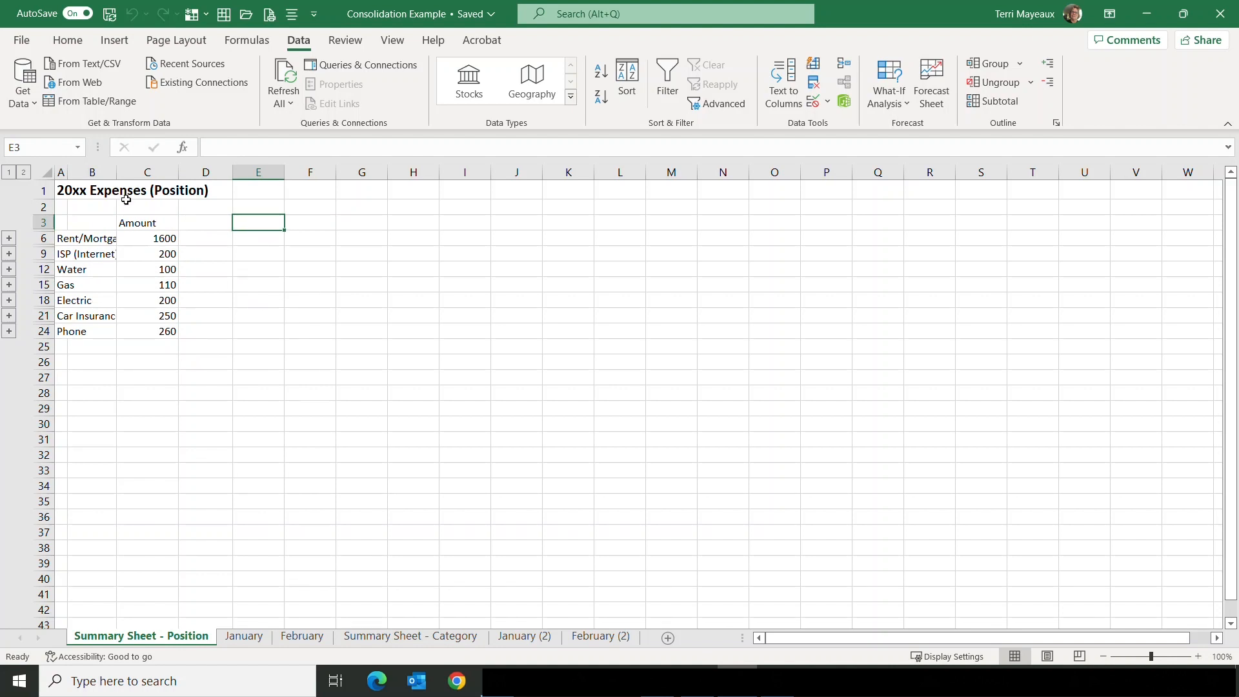
# Widen column B to fit its labels, expanding the Rent/Mortgage detail rows to check the source names and collapsing them again.
pyautogui.moveTo(118, 170); pyautogui.dragTo(146, 172)
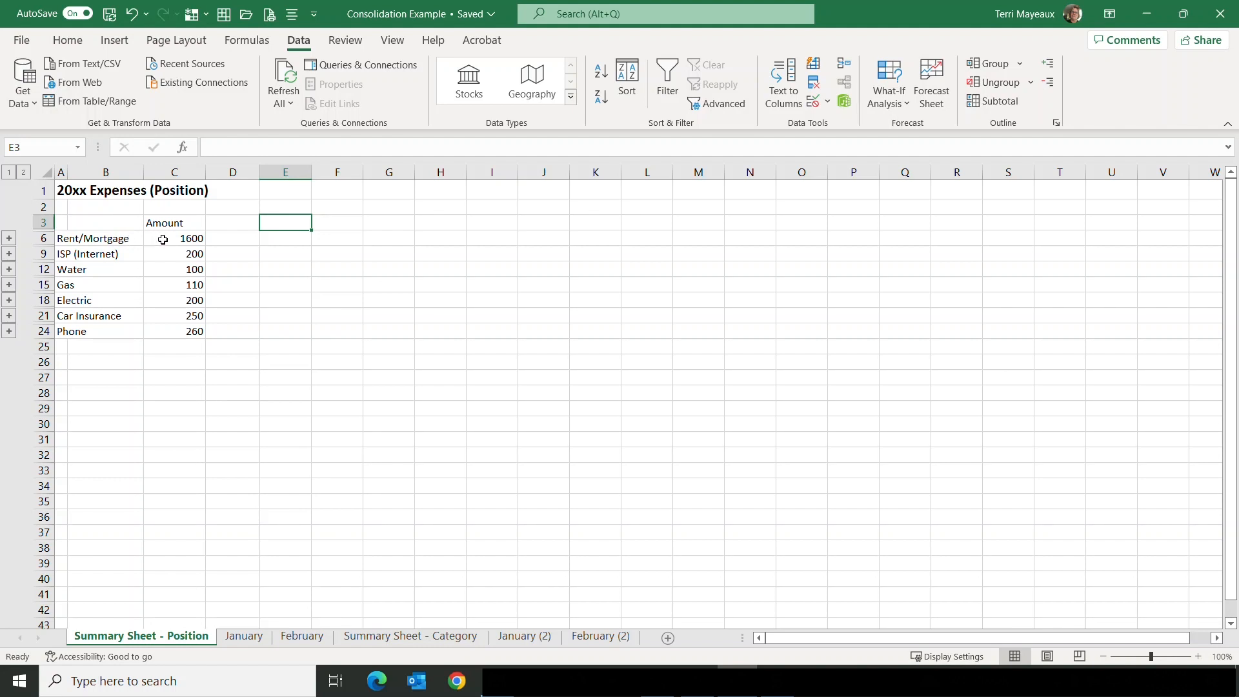
pyautogui.click(10, 238)
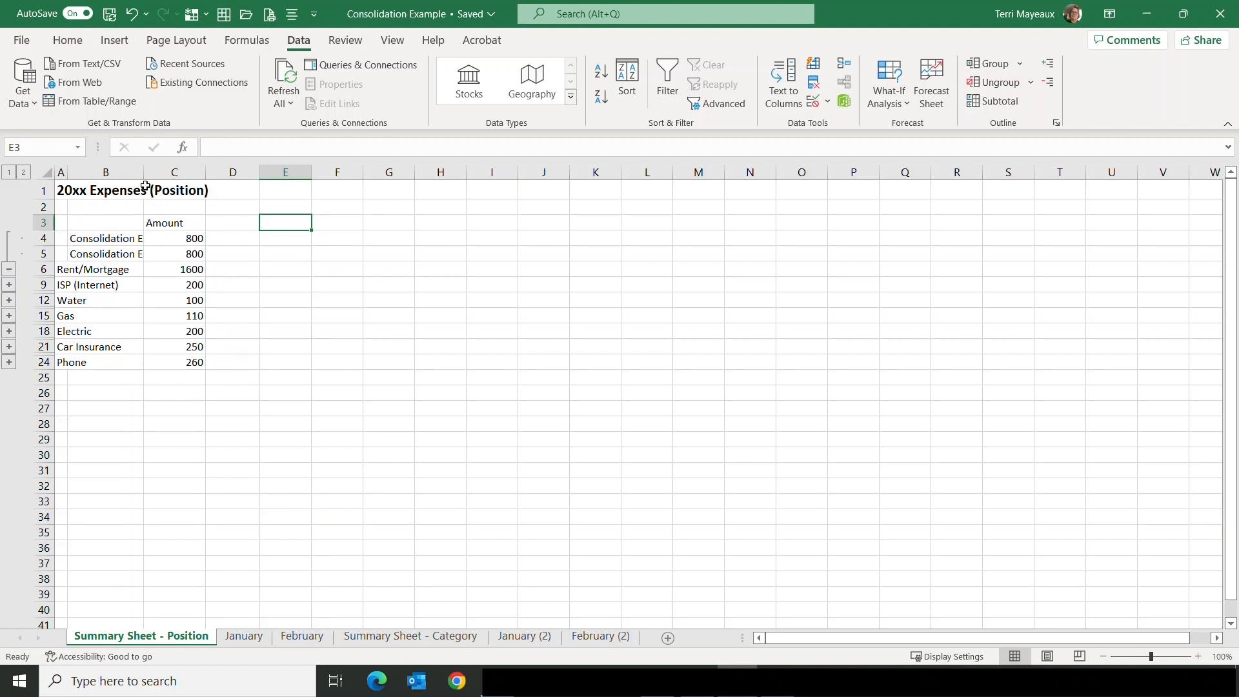
pyautogui.moveTo(144, 172); pyautogui.dragTo(183, 172)
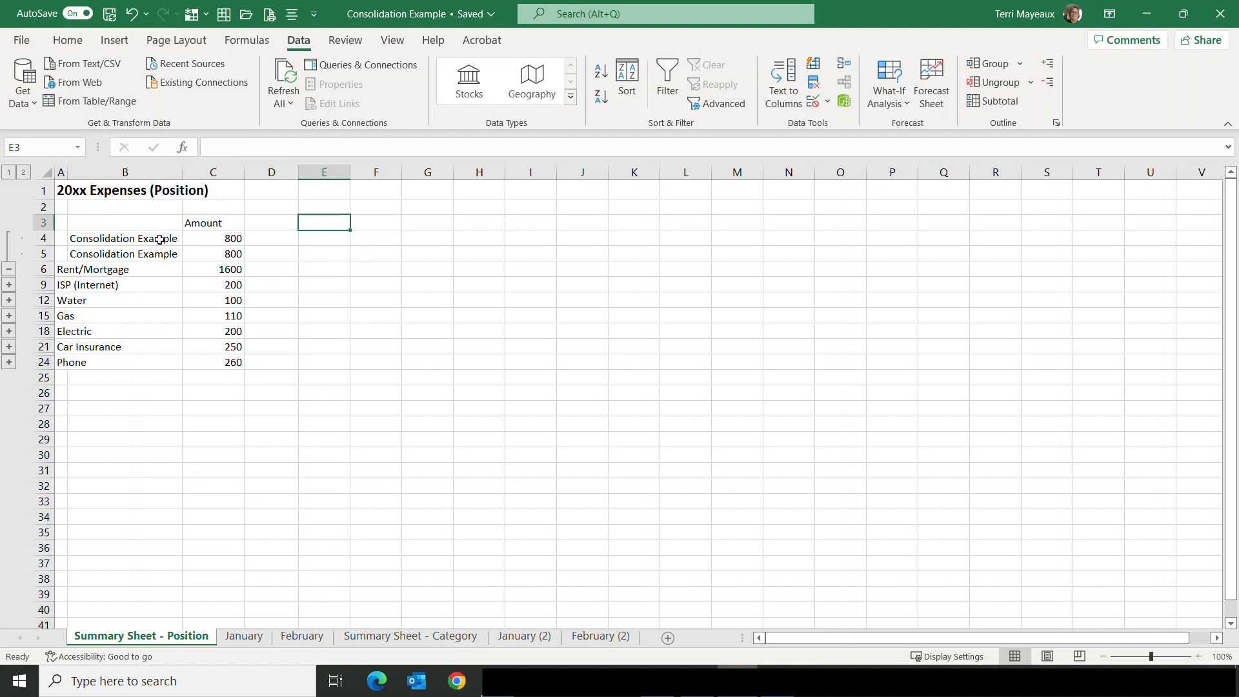
pyautogui.moveTo(183, 171); pyautogui.dragTo(199, 171)
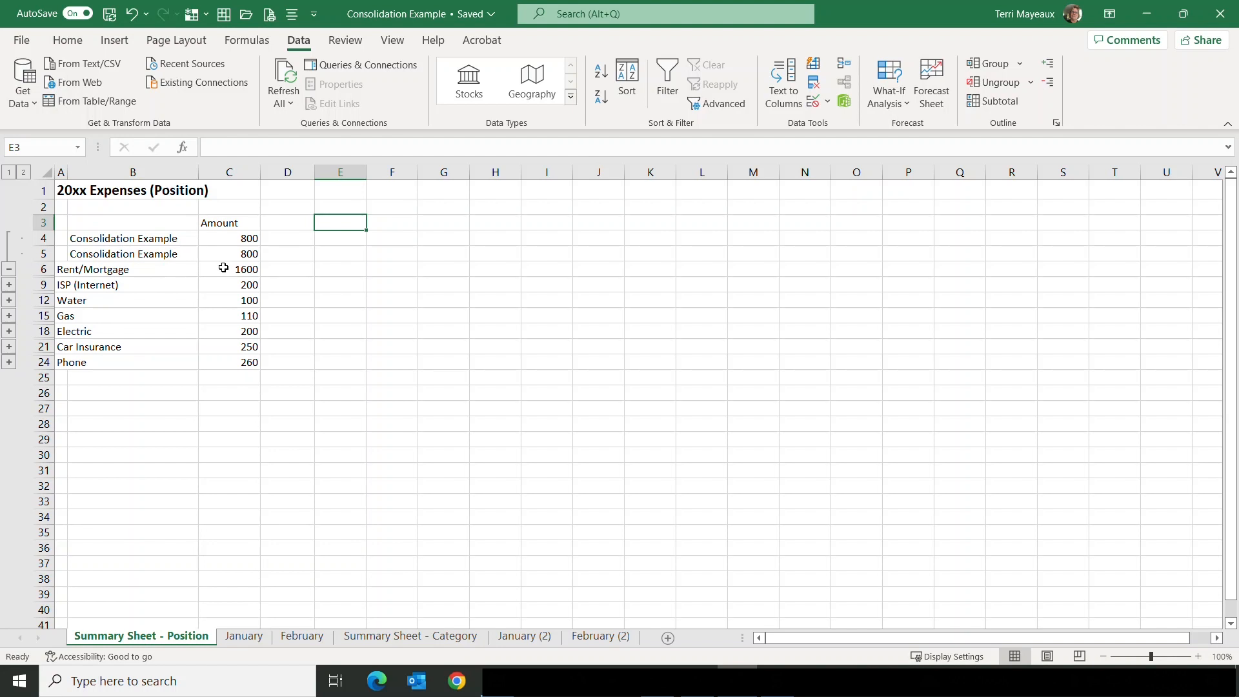
pyautogui.click(9, 270)
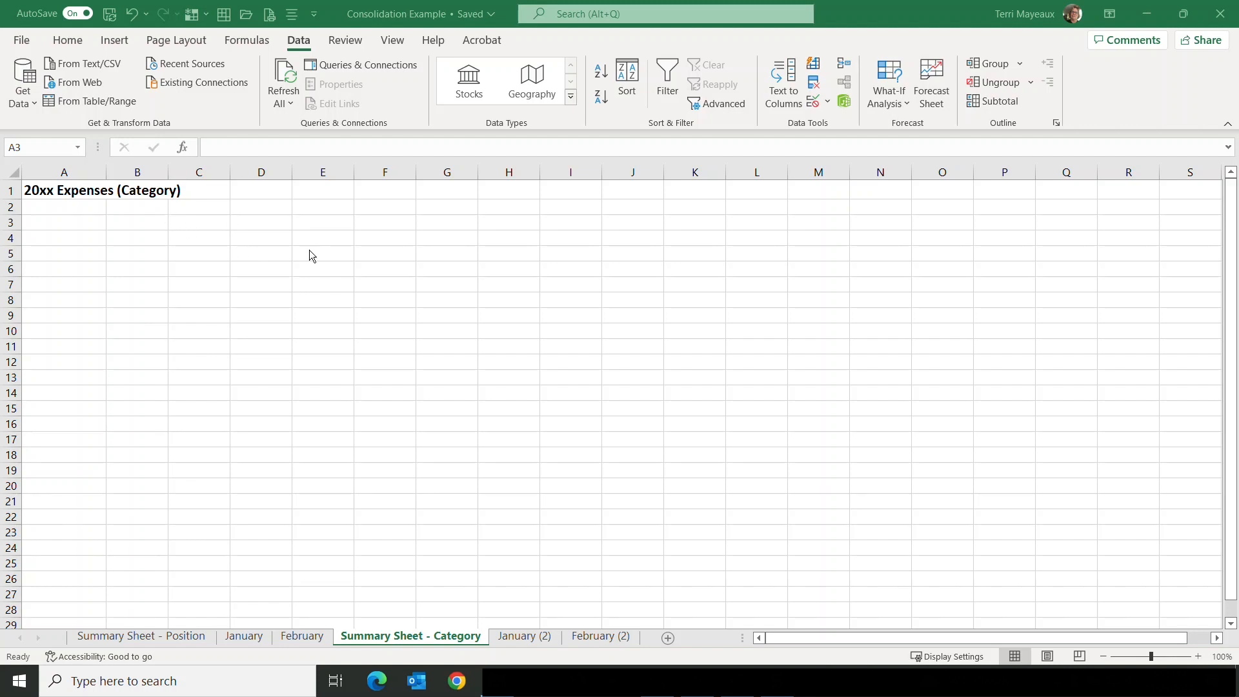
# Compare the expense items on January (2) and February (2), checking the ISP (Internet) entries, and return to Summary Sheet - Category.
pyautogui.click(522, 637)
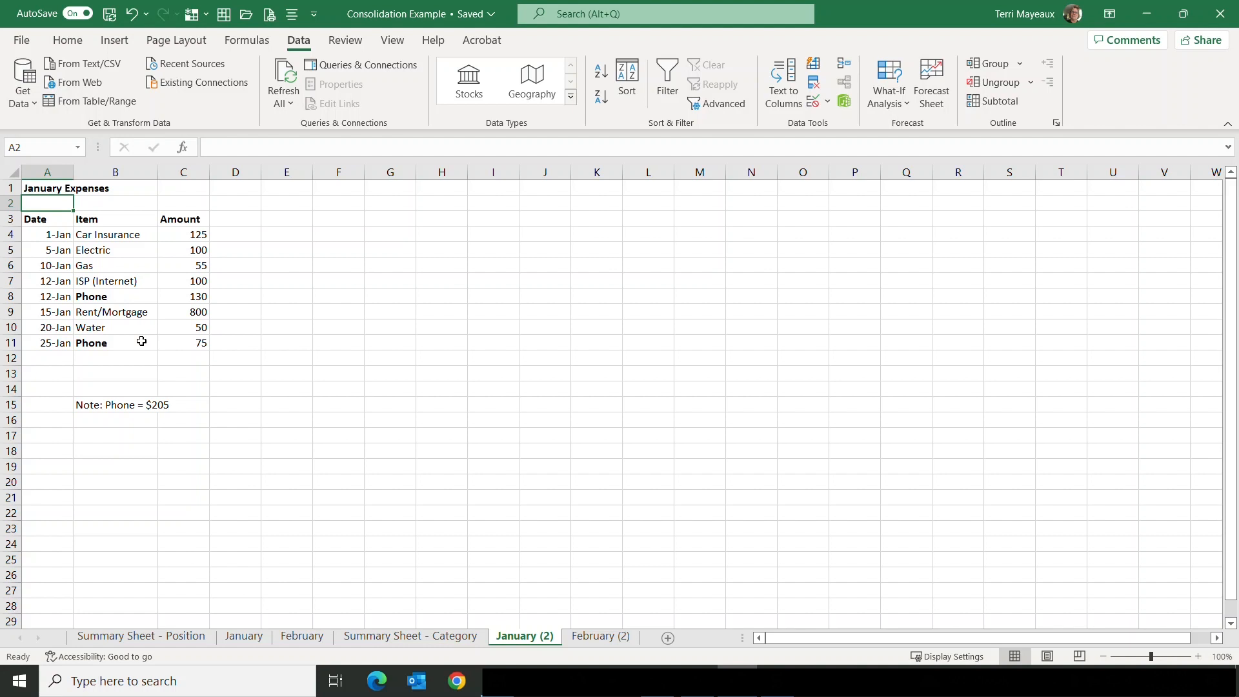
pyautogui.click(600, 637)
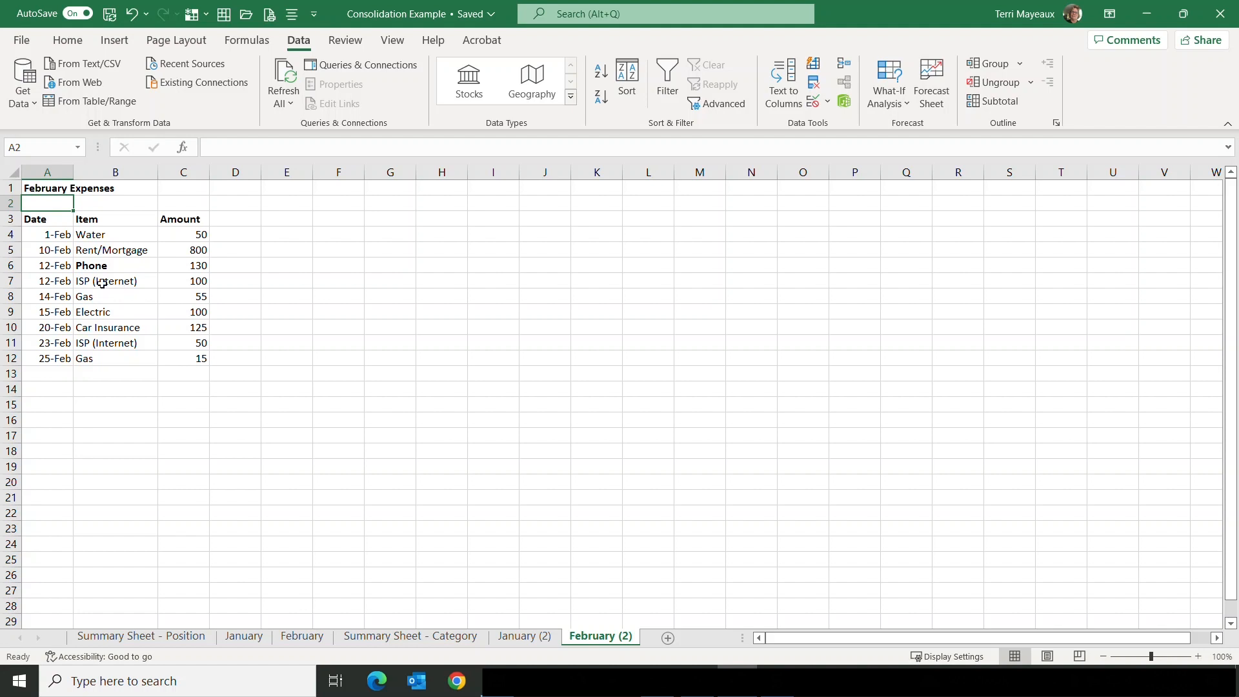
pyautogui.click(145, 283)
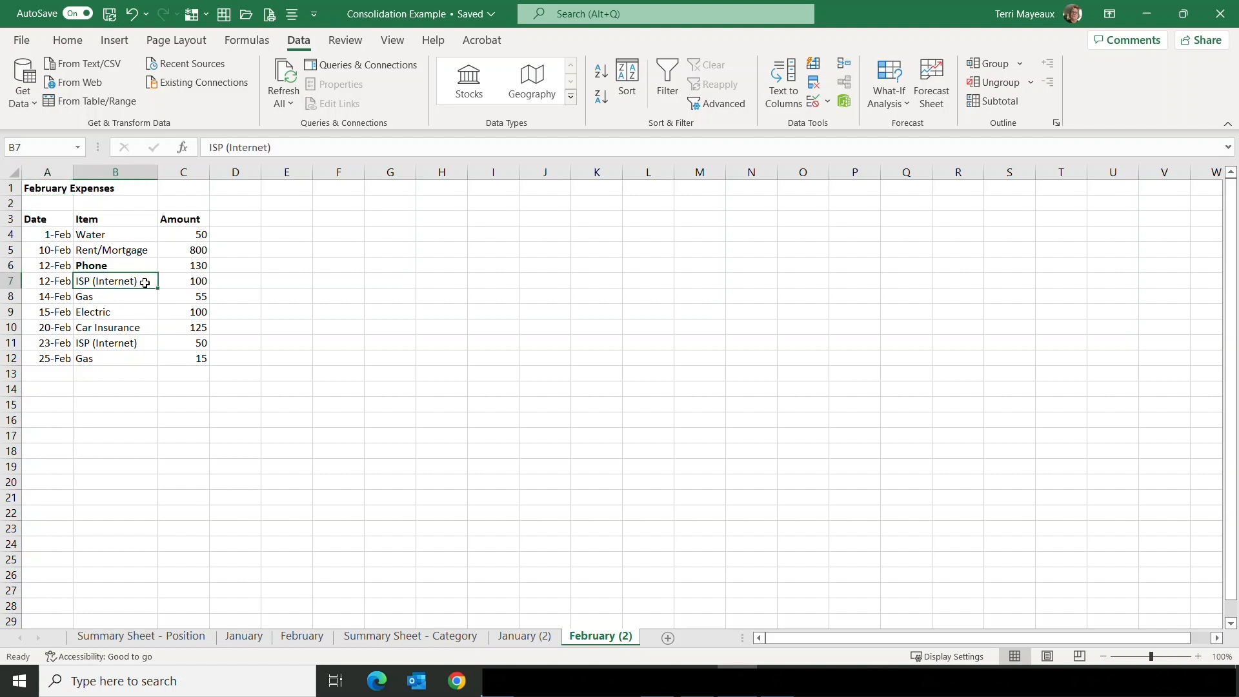
pyautogui.click(147, 344)
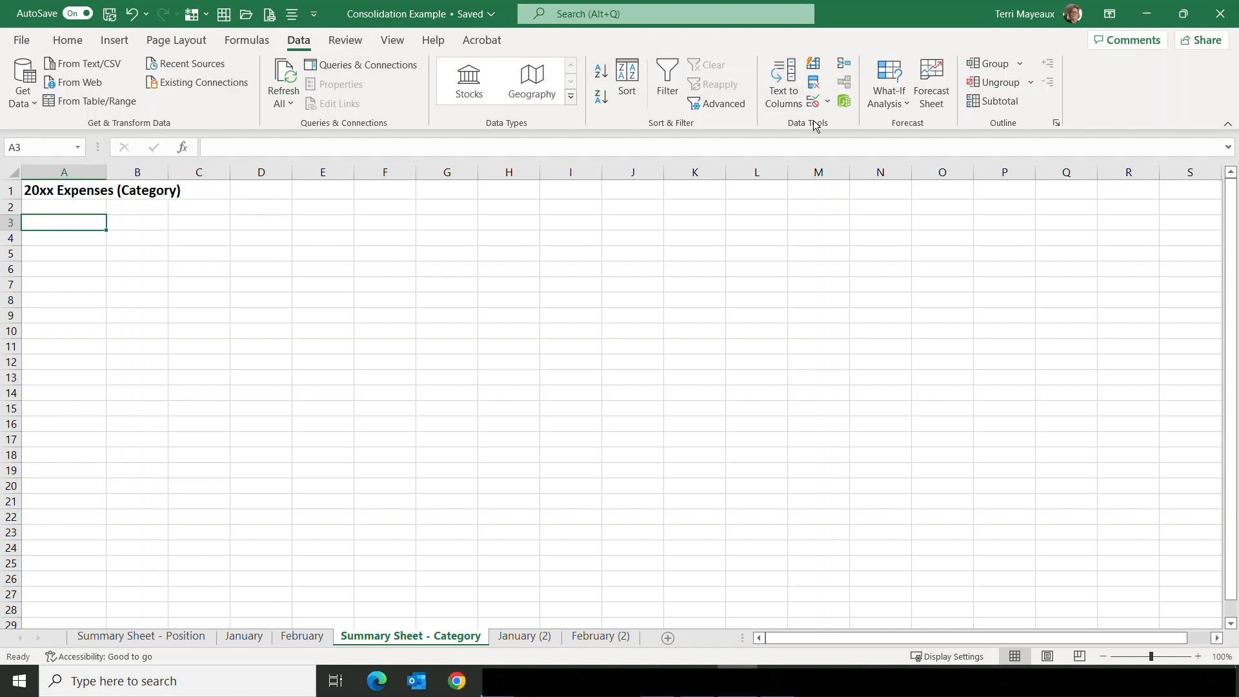
# Start a Sum consolidation at A3 of Summary Sheet - Category and add 'January (2)'!$B$3:$C$11 as the first reference.
pyautogui.click(843, 68)
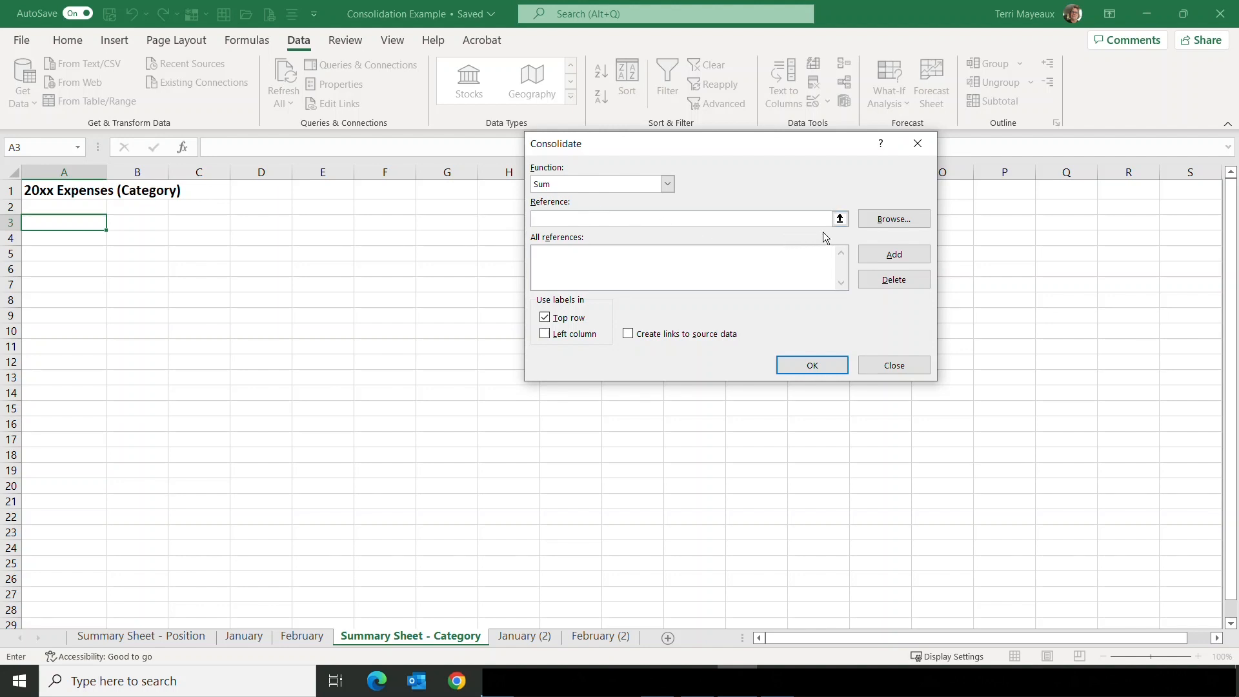
pyautogui.click(839, 219)
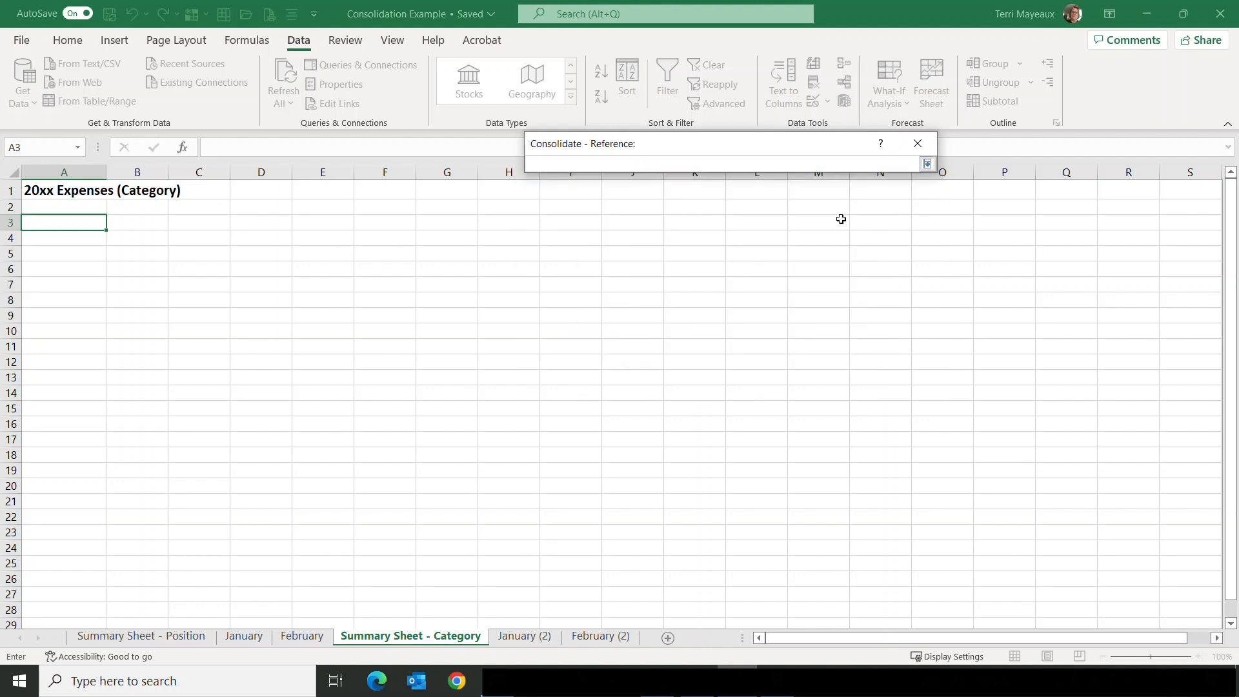
pyautogui.click(523, 639)
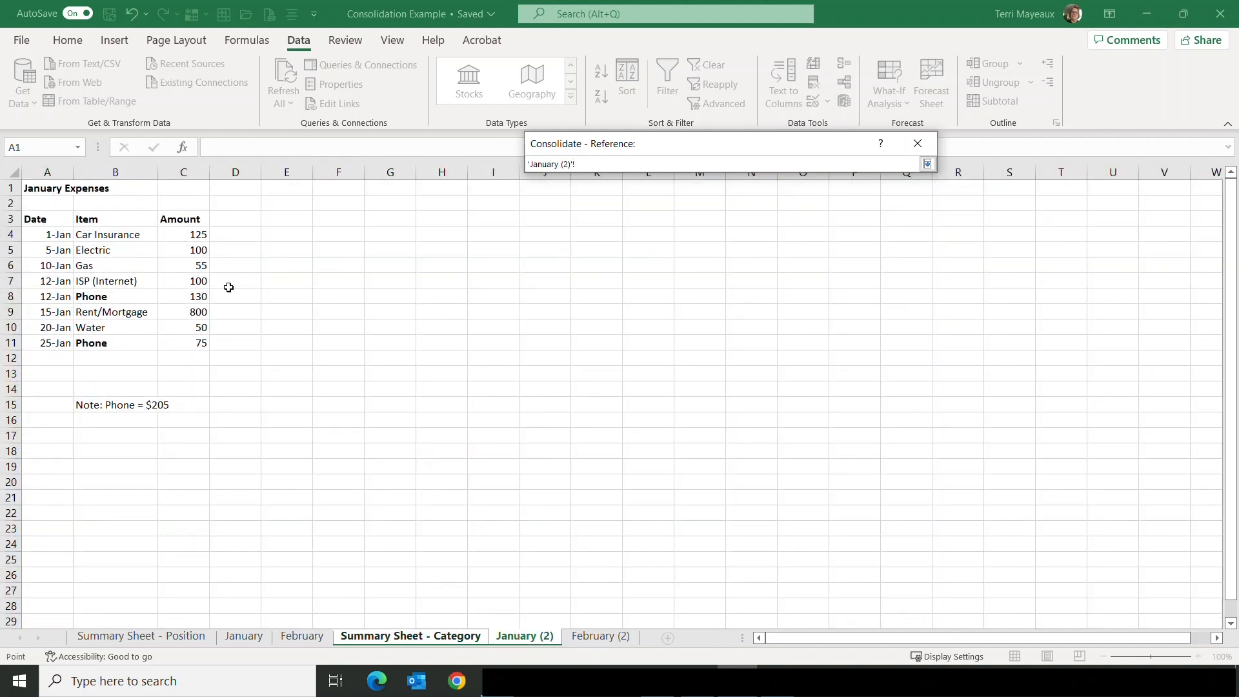
pyautogui.moveTo(104, 218); pyautogui.dragTo(193, 341)
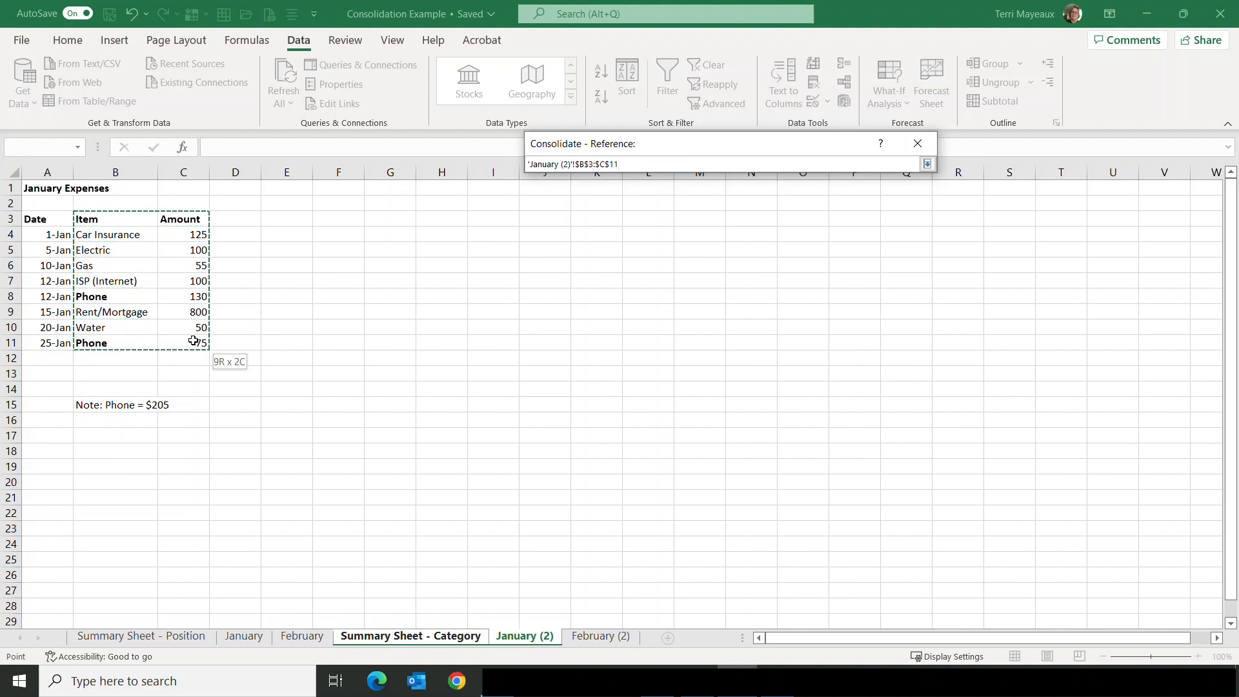
pyautogui.moveTo(194, 340); pyautogui.dragTo(193, 341)
pyautogui.click(927, 164)
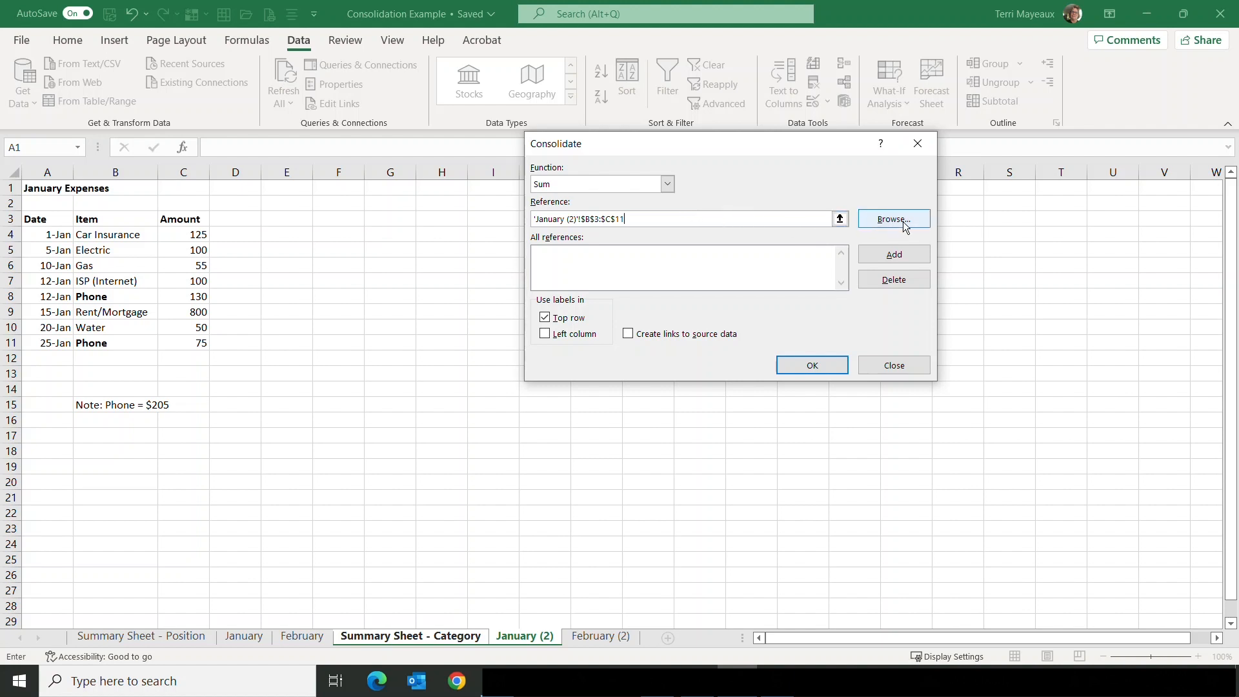
pyautogui.click(893, 254)
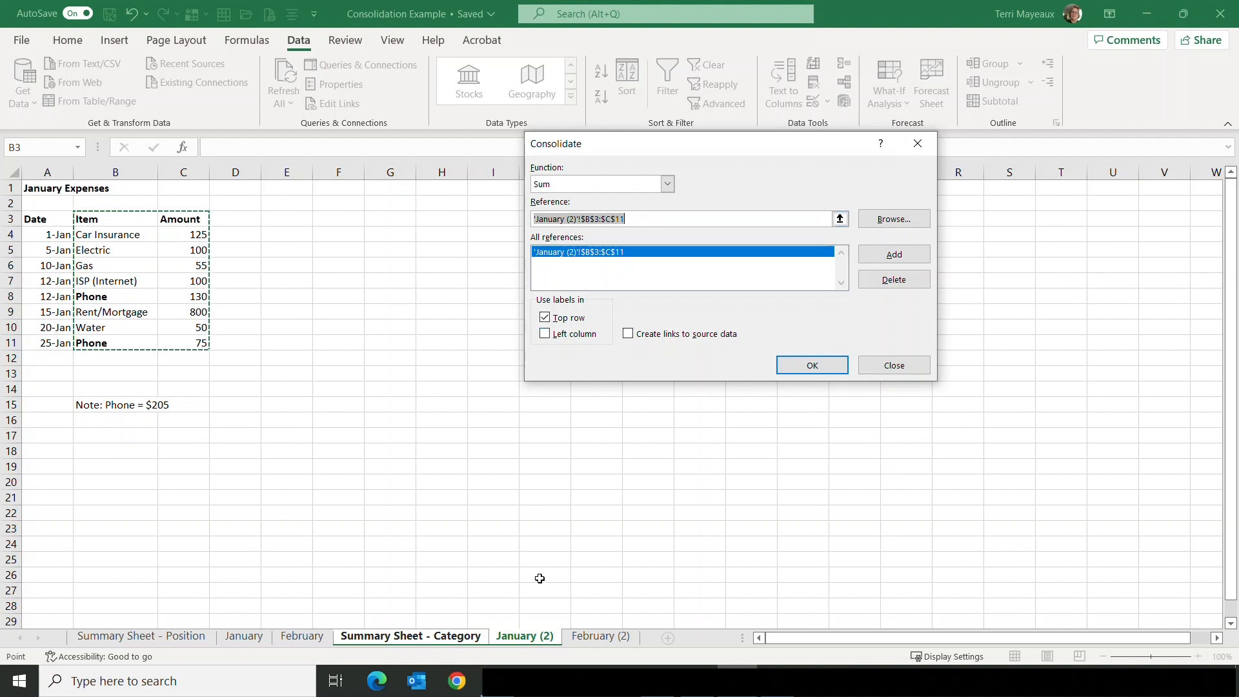
# Add the February (2) range to the consolidation references, extending it to row 12 as 'February (2)'!$B$3:$C$12.
pyautogui.click(602, 638)
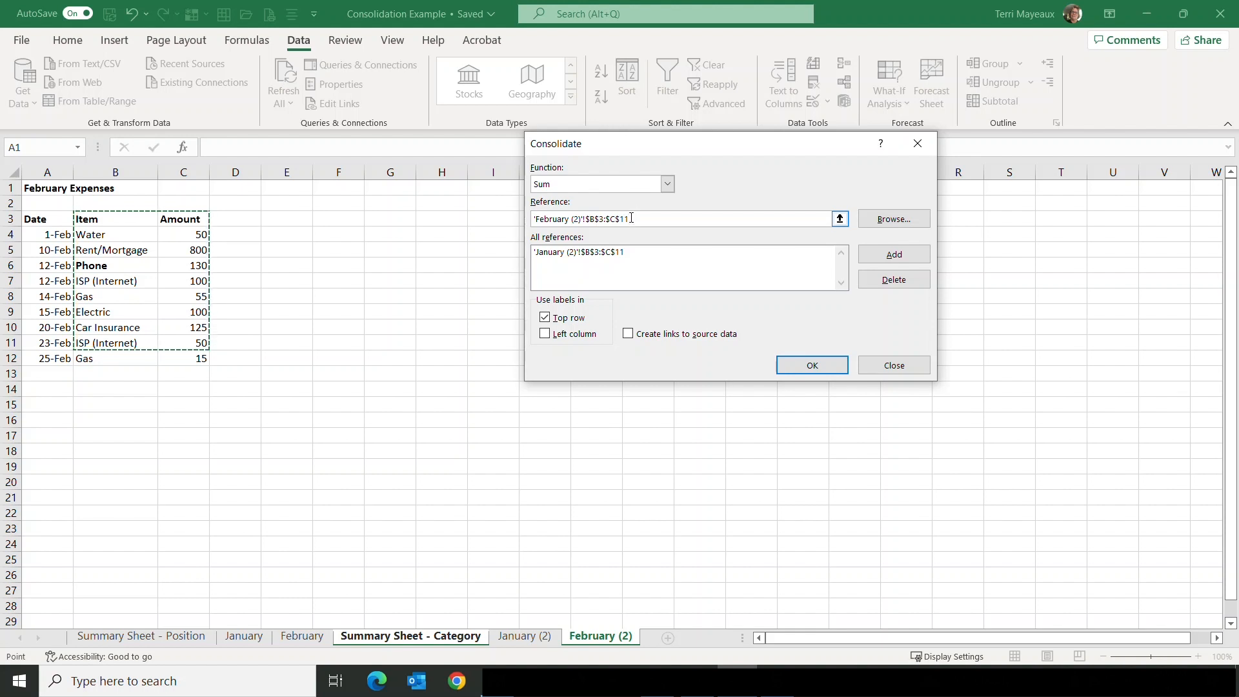
pyautogui.press('BackSpace')
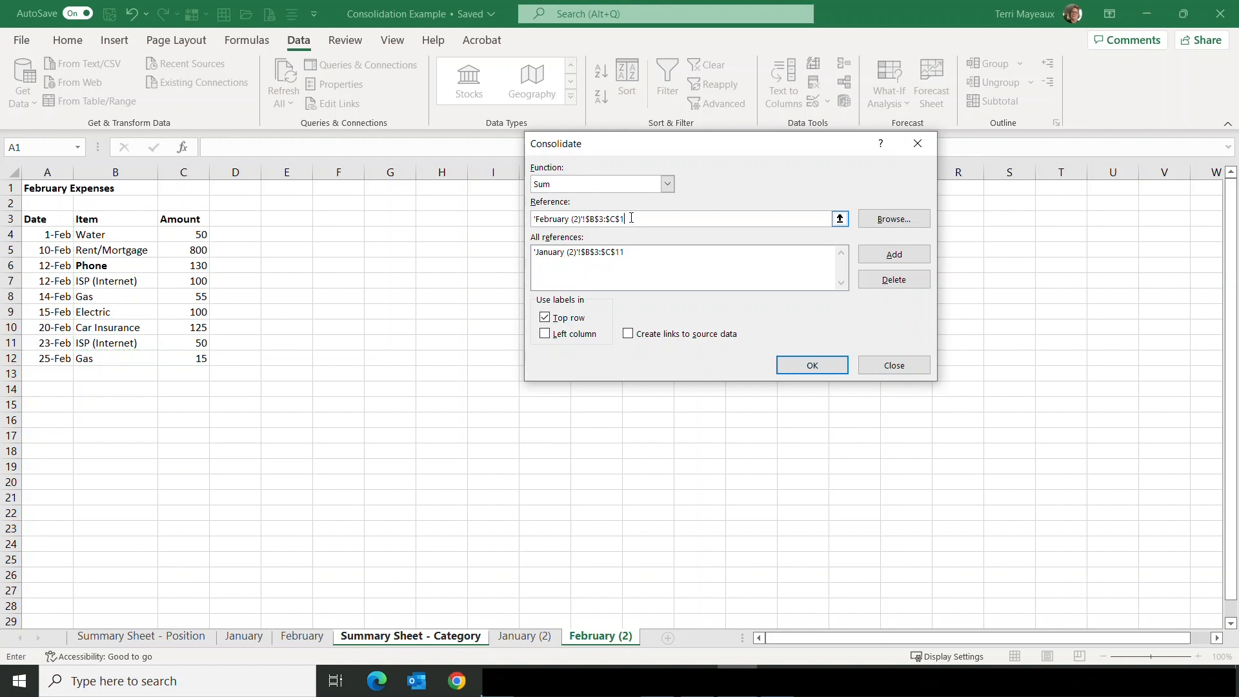
pyautogui.write('2')
pyautogui.click(892, 255)
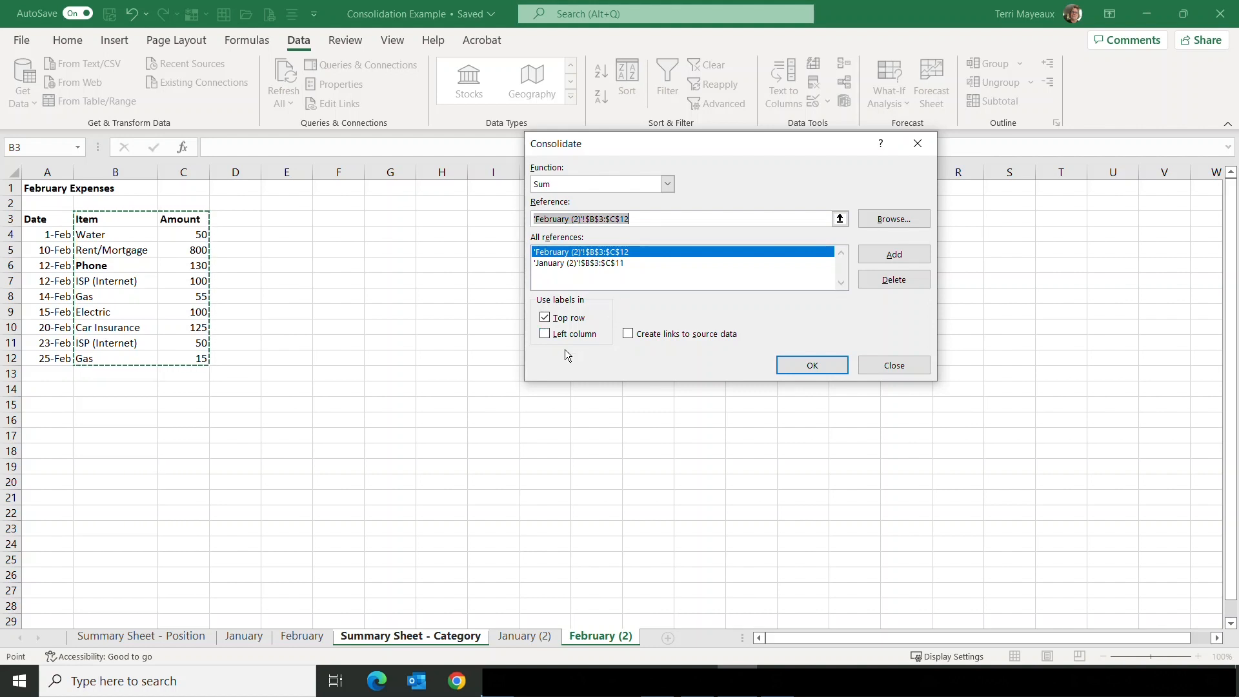
# Include left-column labels along with the top row and run the consolidation onto Summary Sheet - Category.
pyautogui.click(544, 334)
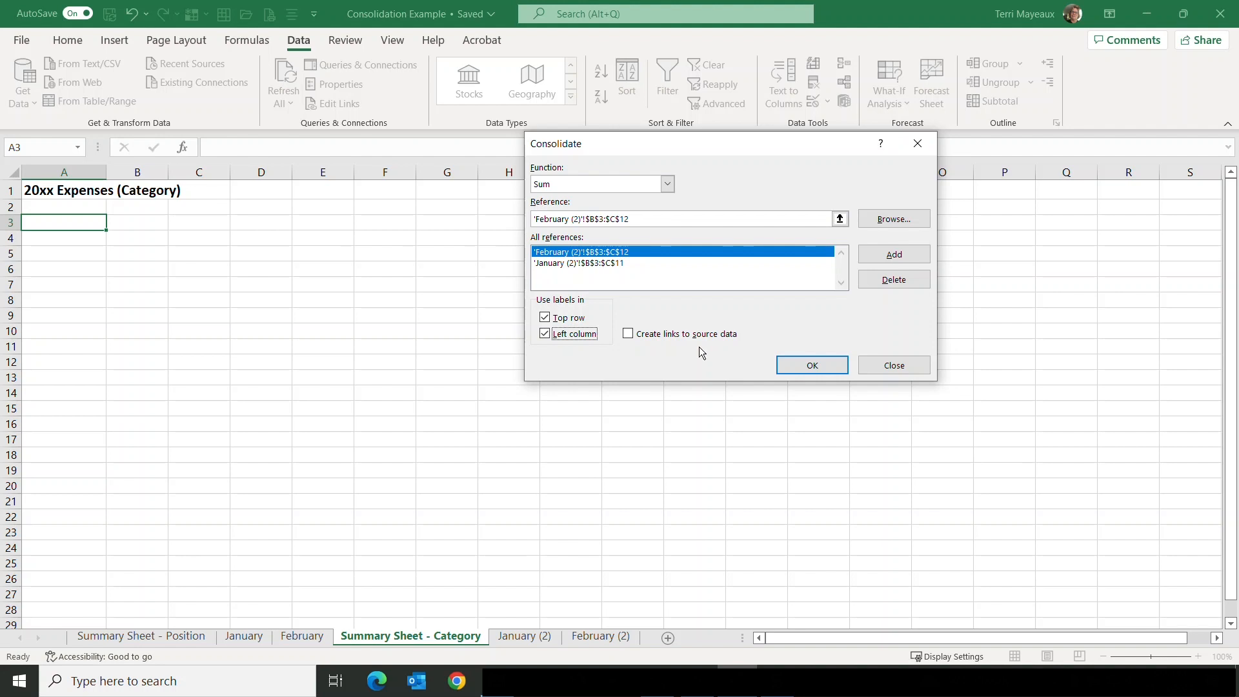
pyautogui.click(812, 362)
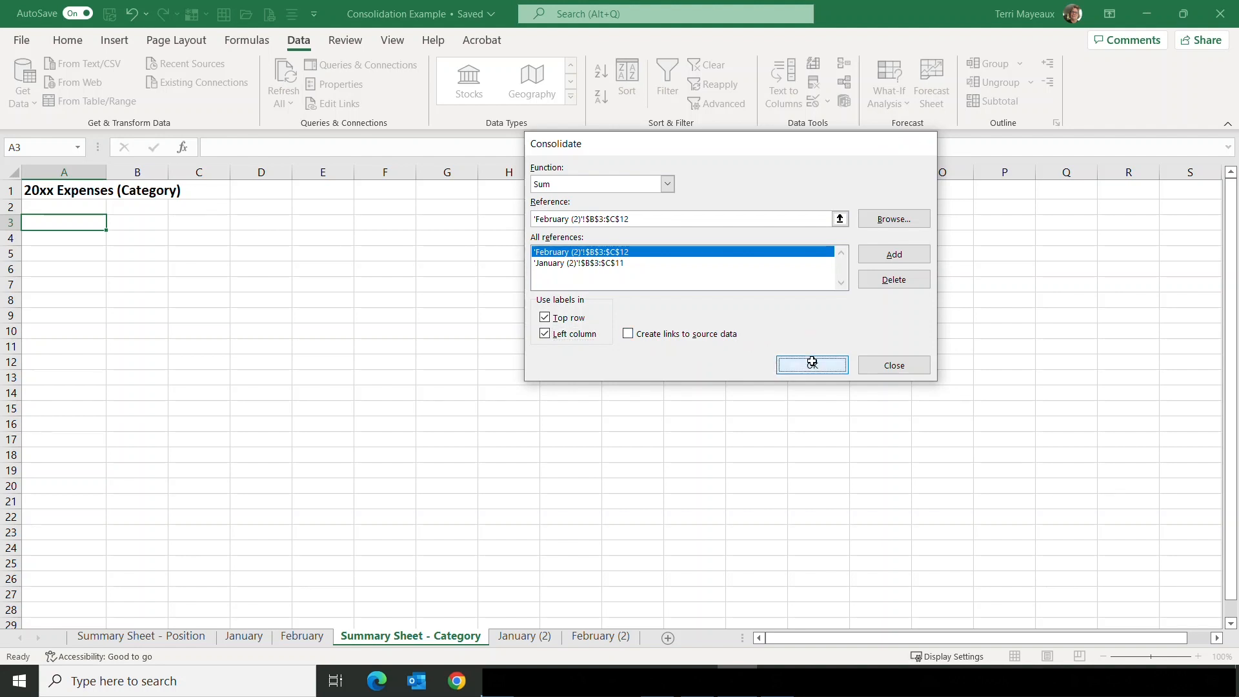
pyautogui.click(194, 272)
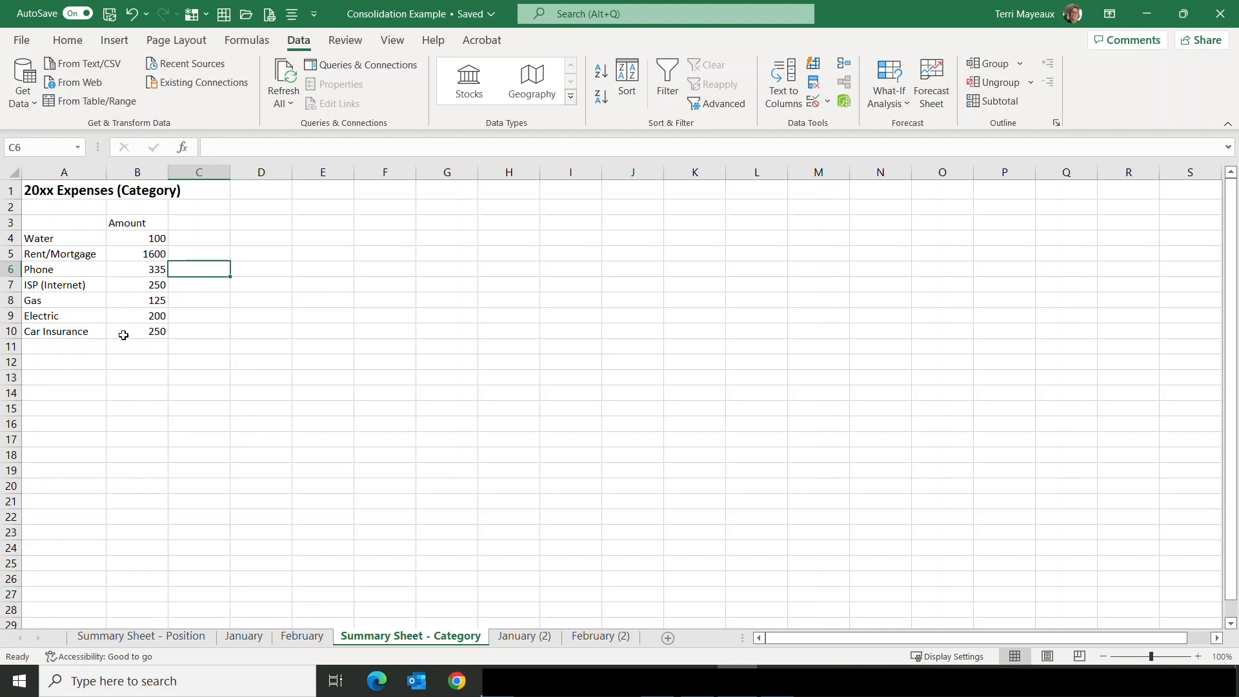
# Check the consolidated Phone total against the Phone entries on January (2) and February (2).
pyautogui.click(134, 268)
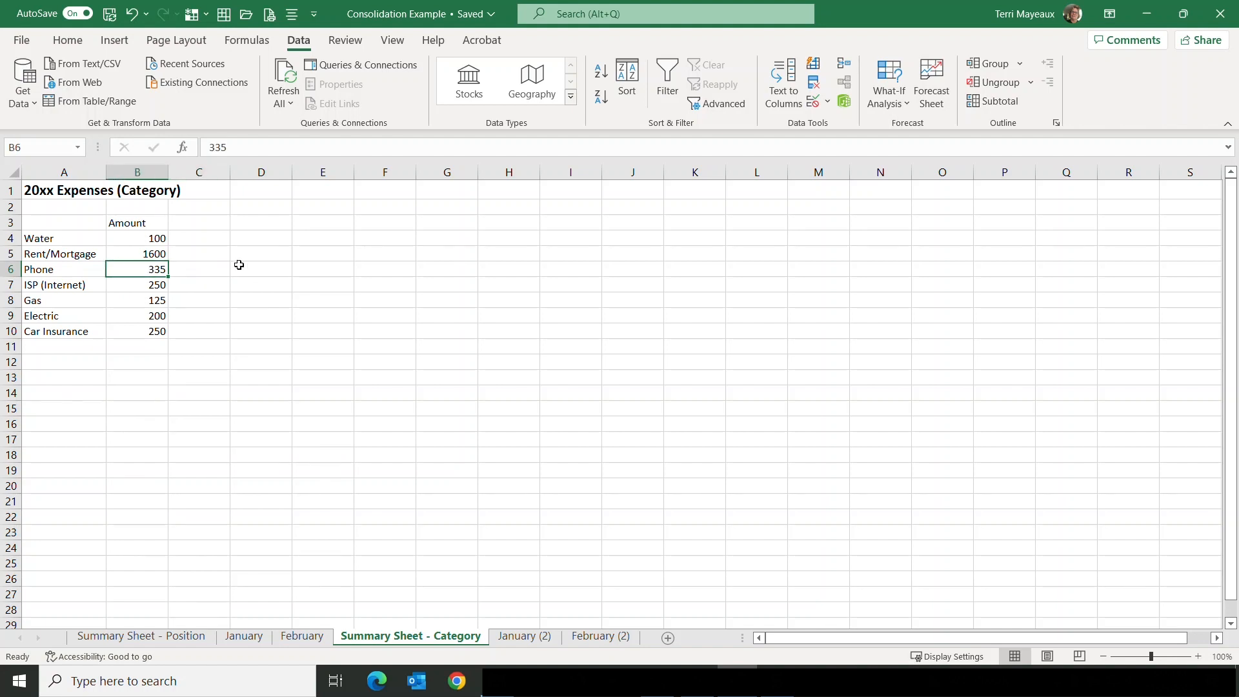
pyautogui.click(530, 638)
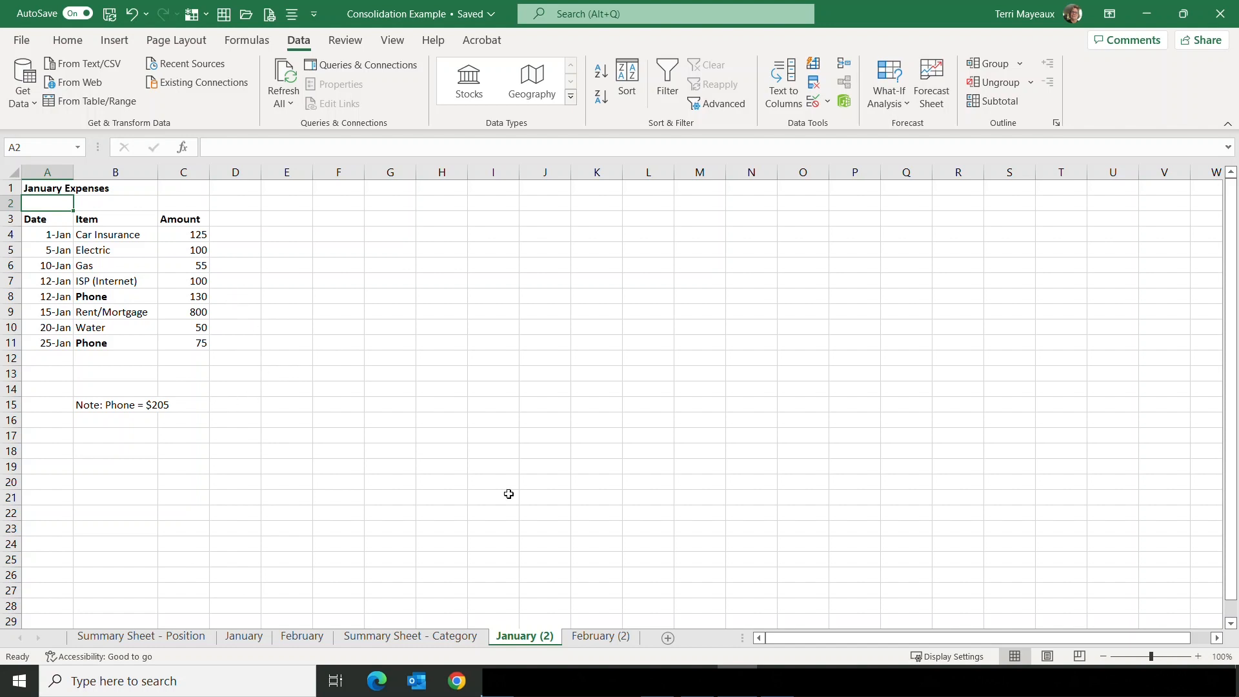
pyautogui.click(590, 637)
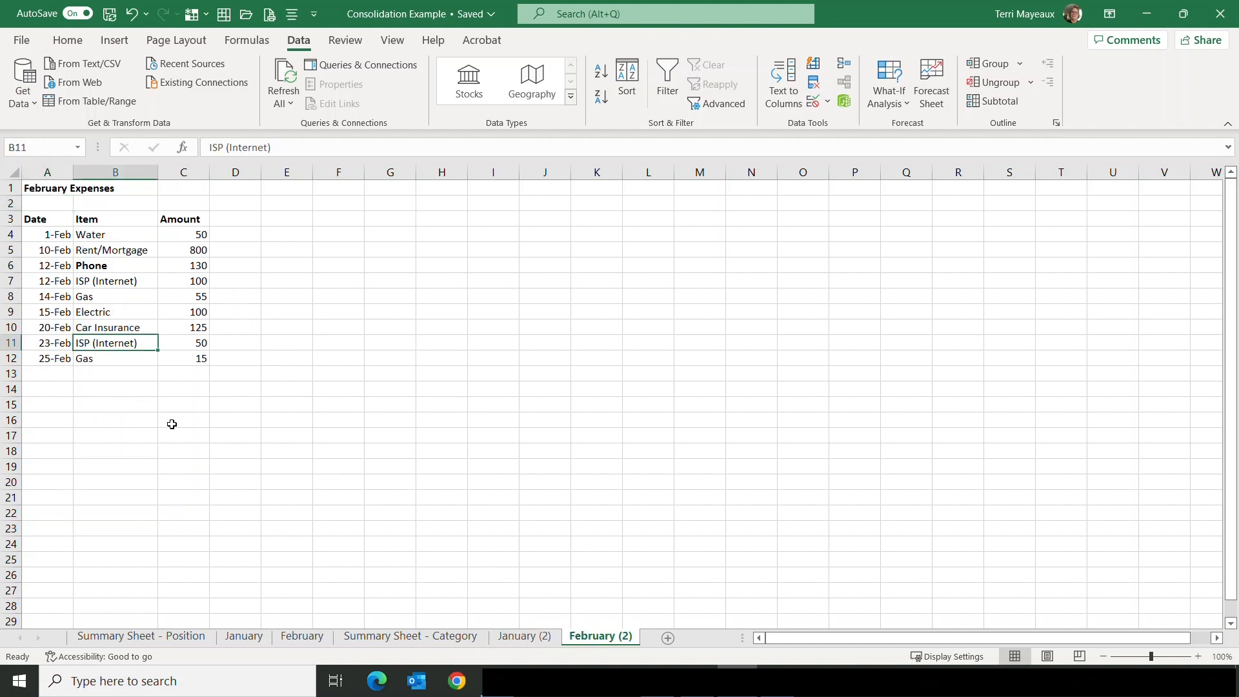
pyautogui.click(236, 264)
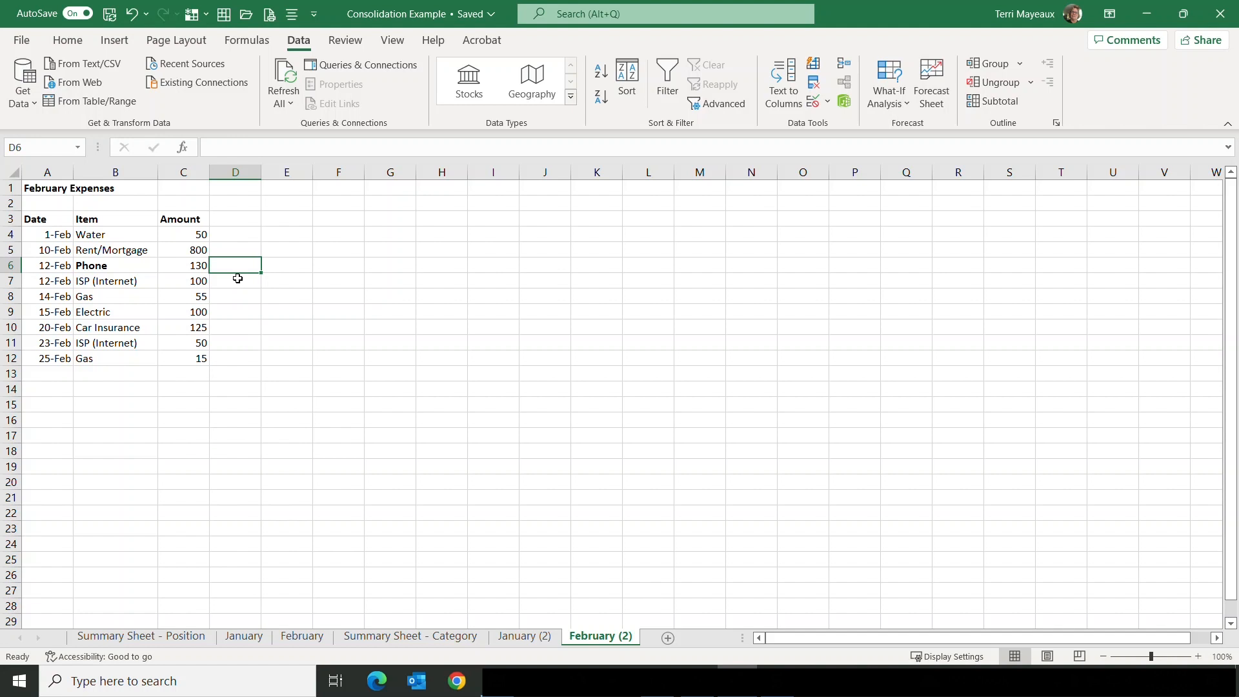
# Bold the two ISP (Internet) amounts in C7 and C11 of February (2).
pyautogui.click(194, 281)
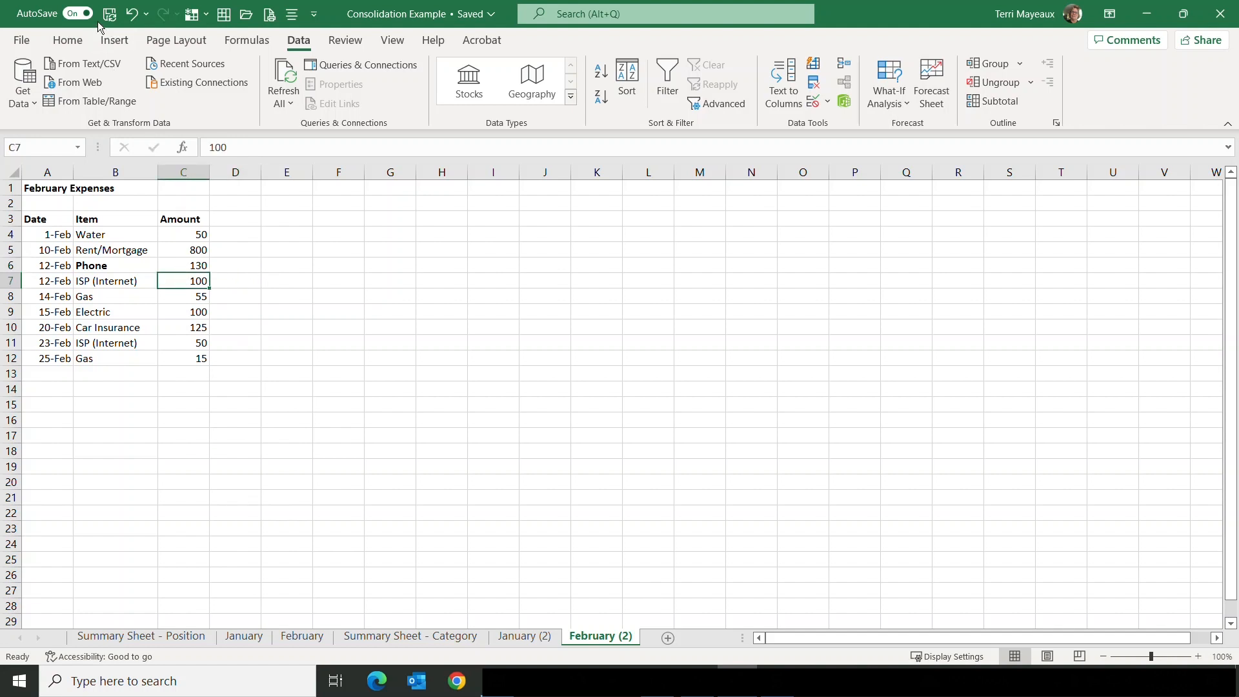
pyautogui.click(72, 41)
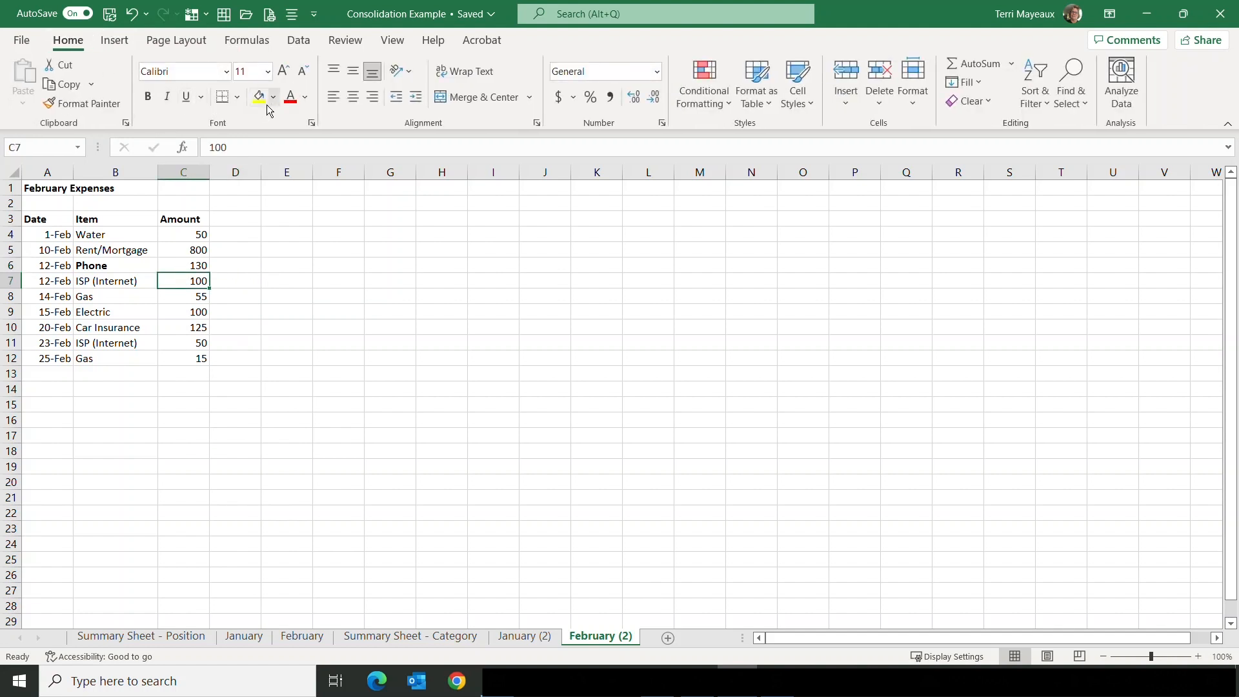
pyautogui.click(147, 96)
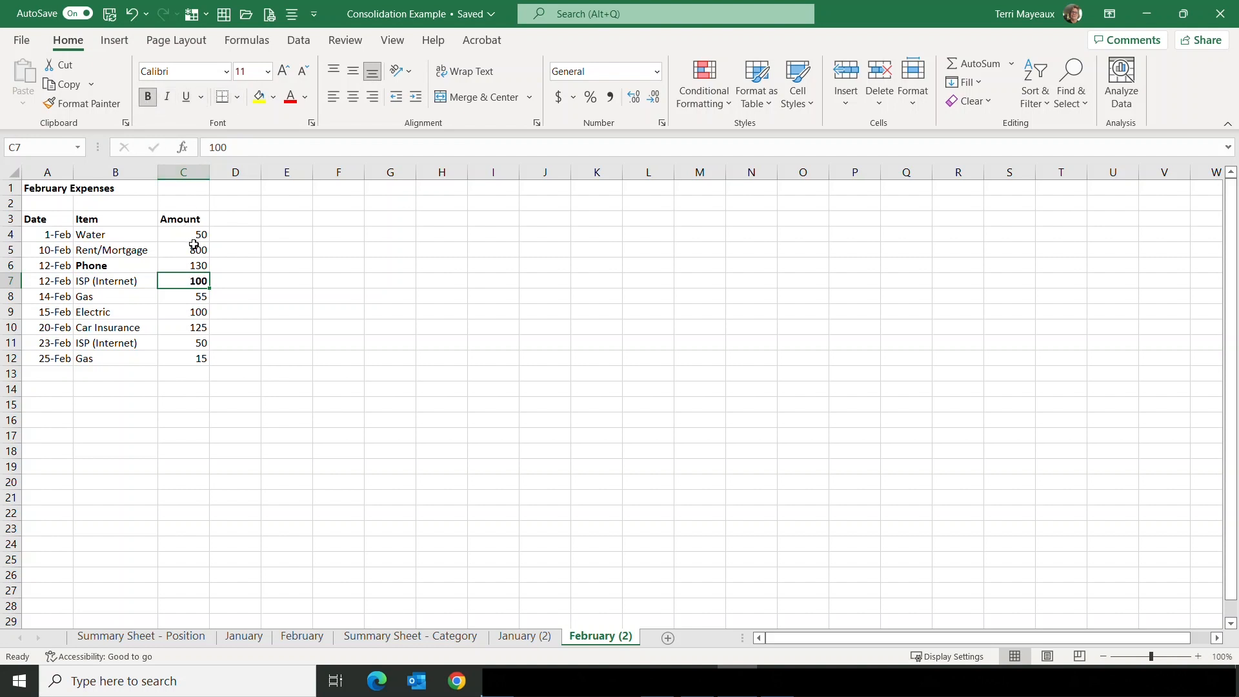
pyautogui.click(187, 343)
pyautogui.click(147, 96)
# Compare the ISP (Internet) amount on January (2) with the consolidated ISP (Internet) total on Summary Sheet - Category.
pyautogui.click(524, 636)
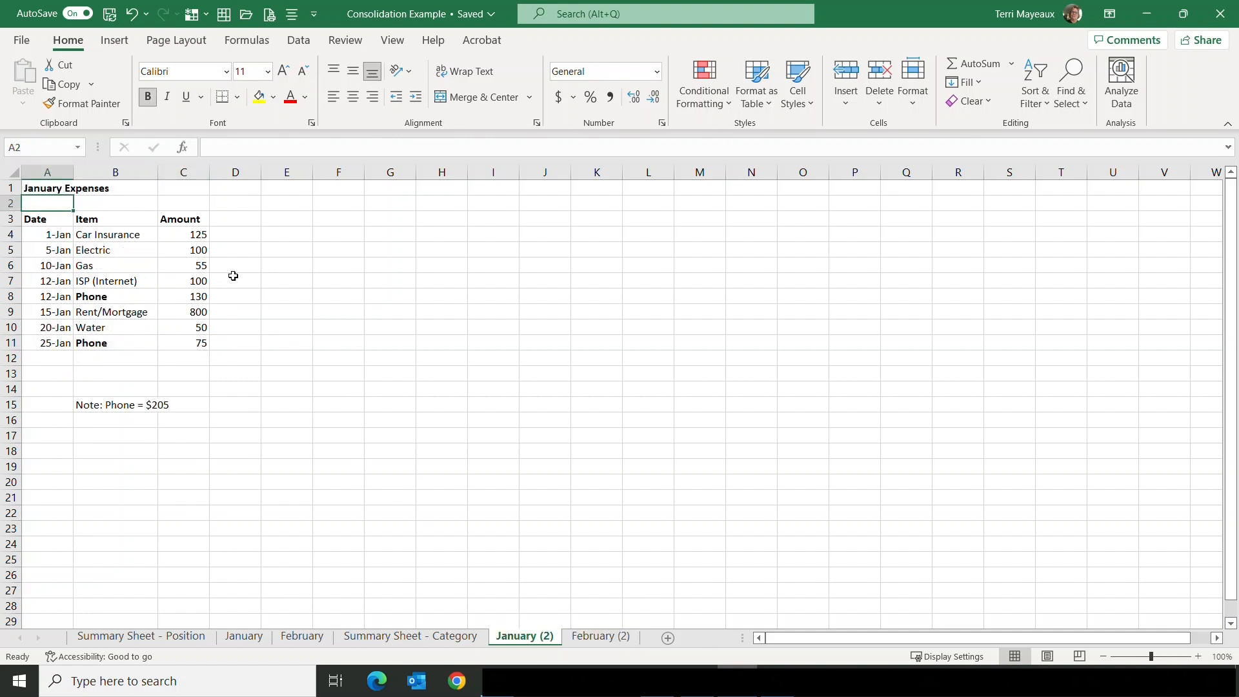
pyautogui.click(421, 635)
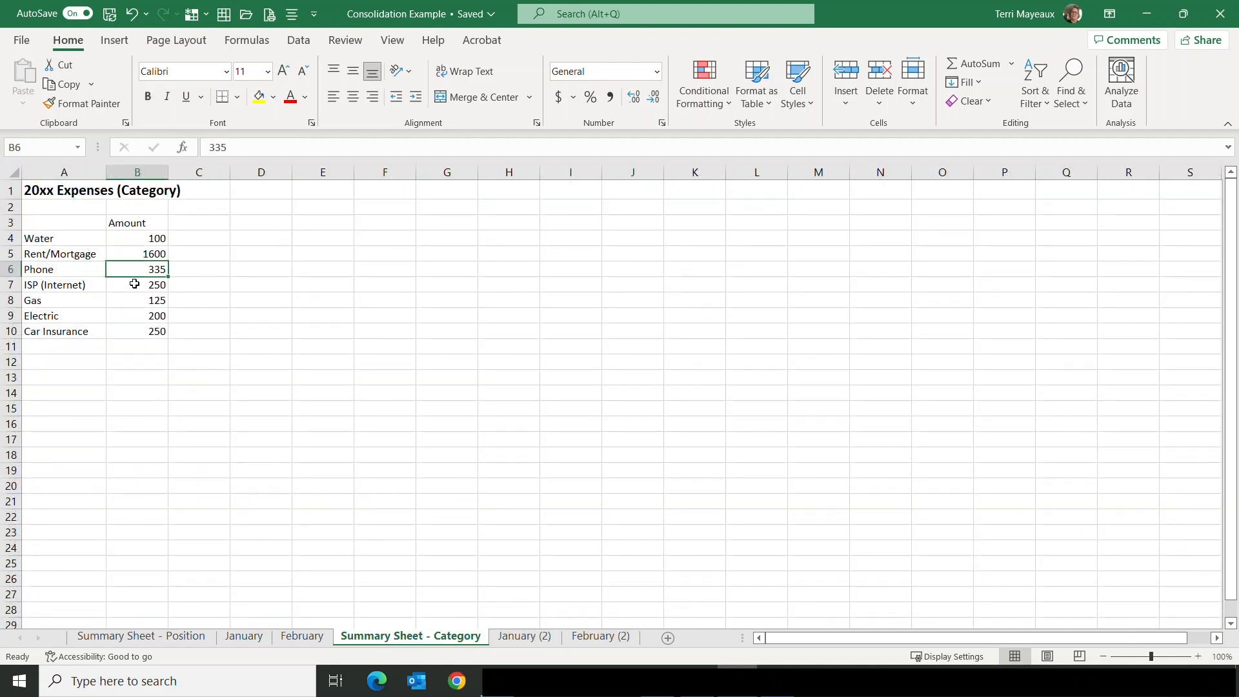
pyautogui.click(134, 283)
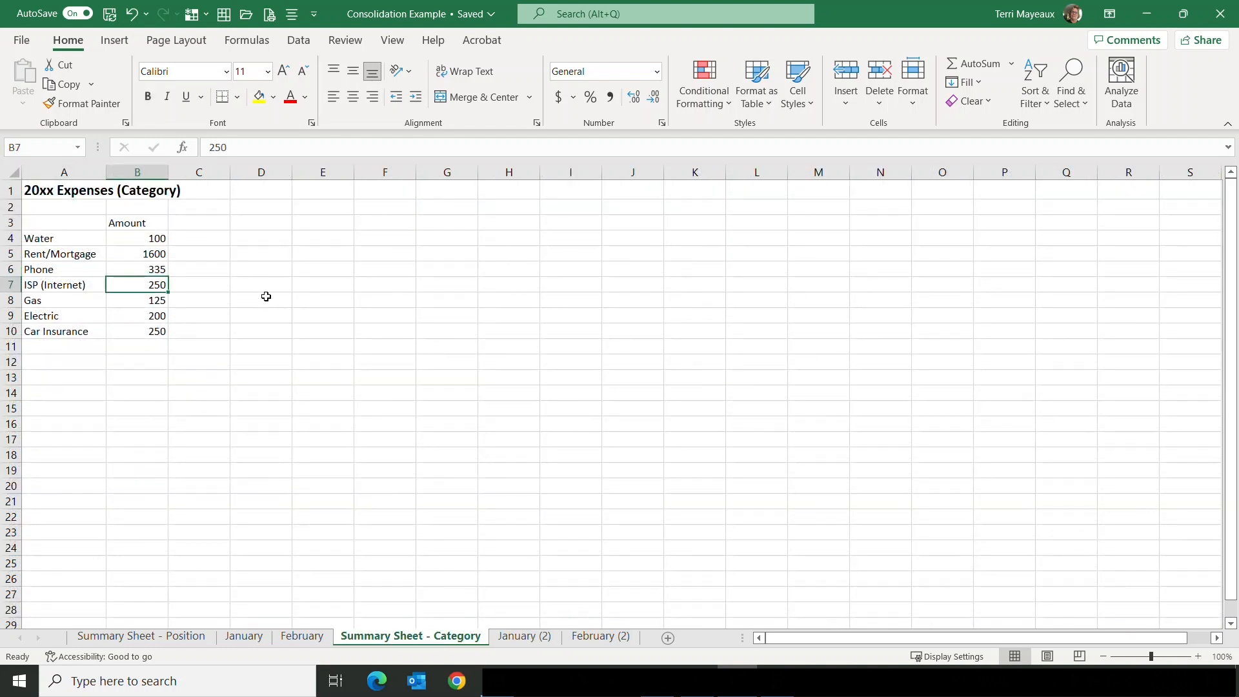